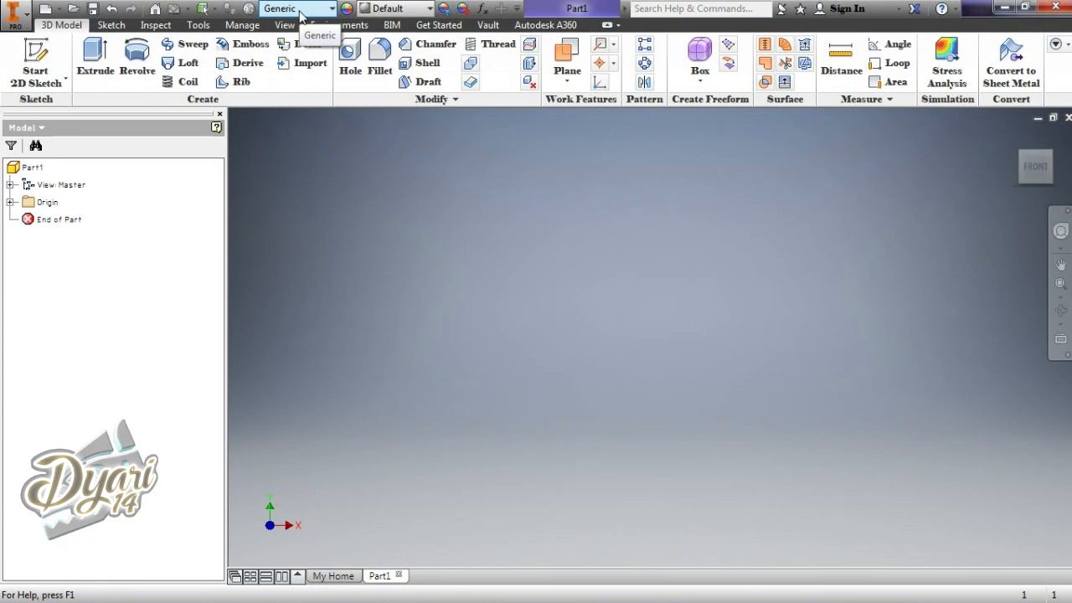
Start a new 2D sketch on the origin's XY plane
{"action": "mouse_move", "coordinate": [466, 9]}
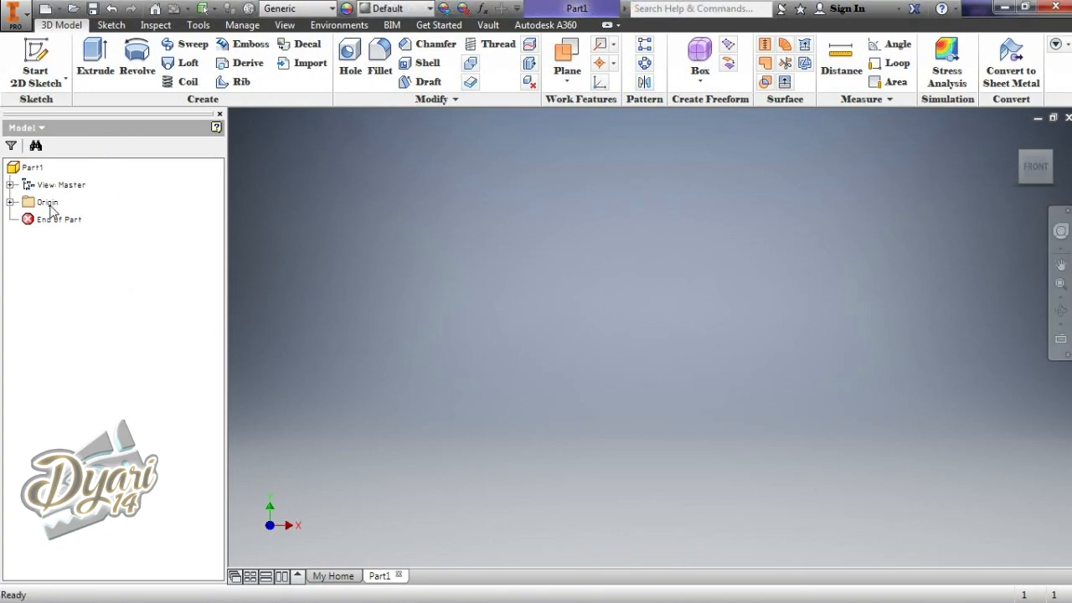
{"action": "left_click", "coordinate": [10, 202]}
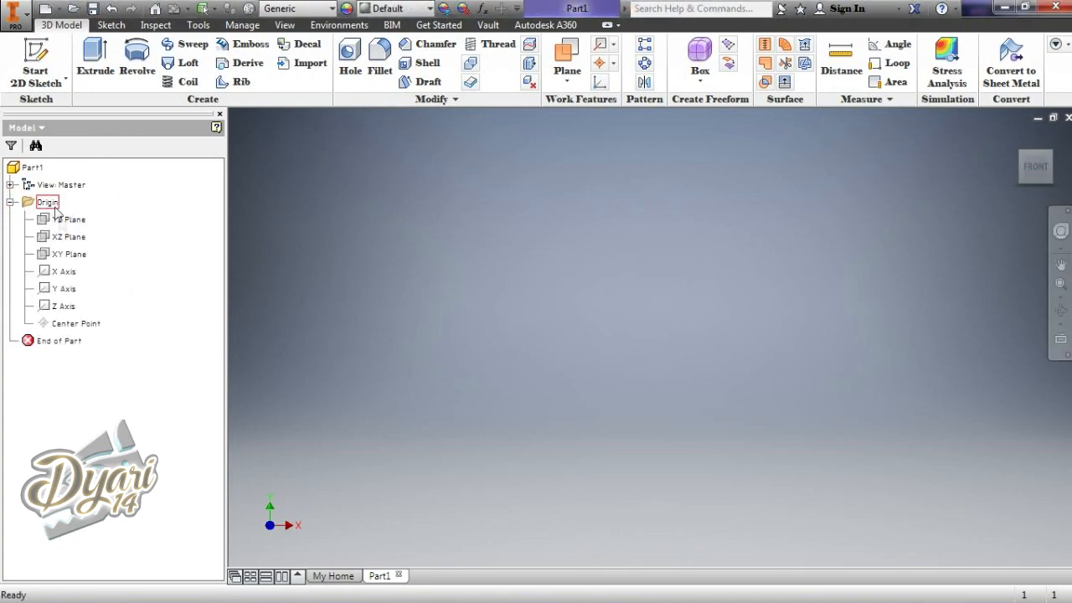
{"action": "left_click", "coordinate": [67, 254]}
{"action": "left_click", "coordinate": [67, 257]}
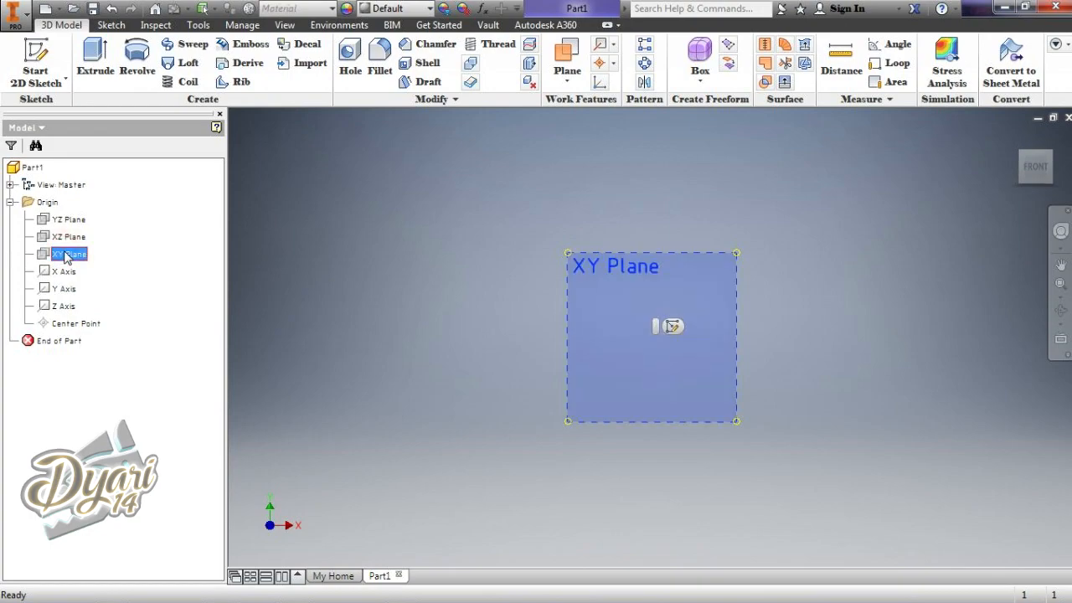
{"action": "left_click", "coordinate": [673, 327]}
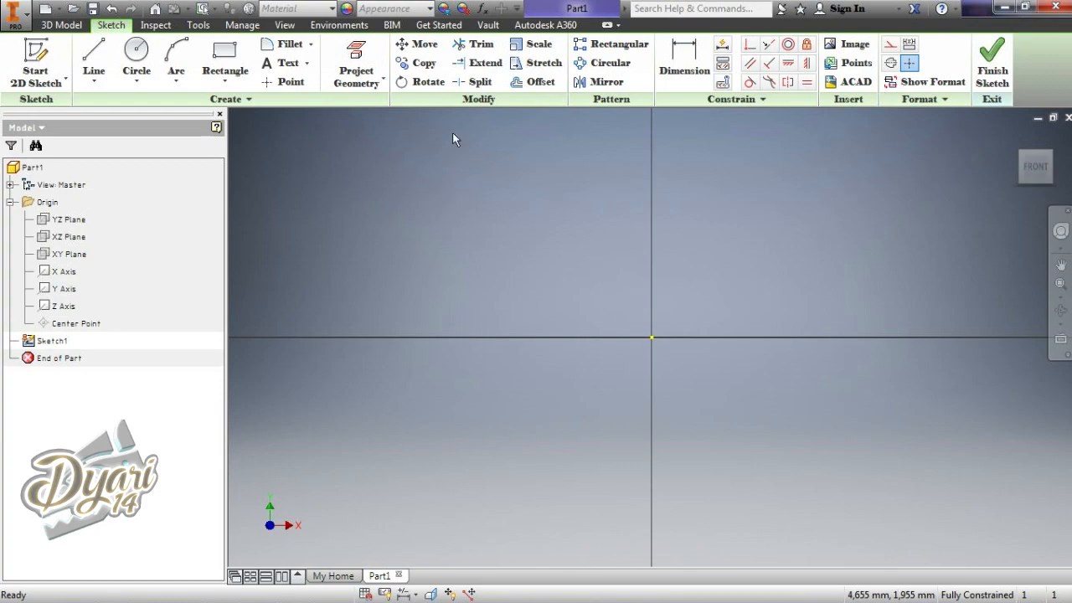
Project the origin's X and Y axes into the sketch
{"action": "left_click", "coordinate": [365, 81]}
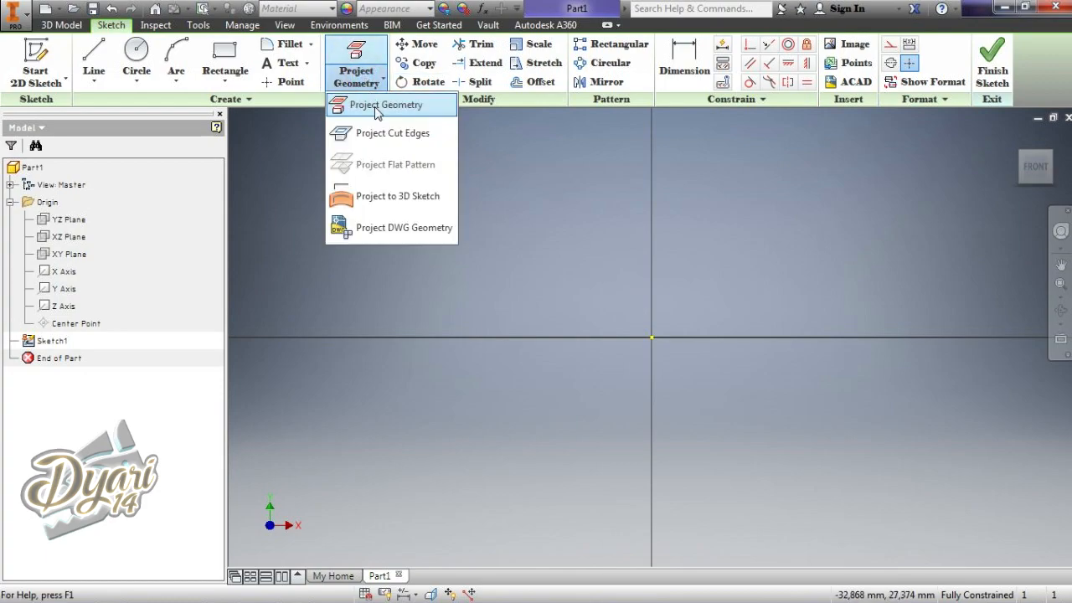
{"action": "left_click", "coordinate": [376, 109]}
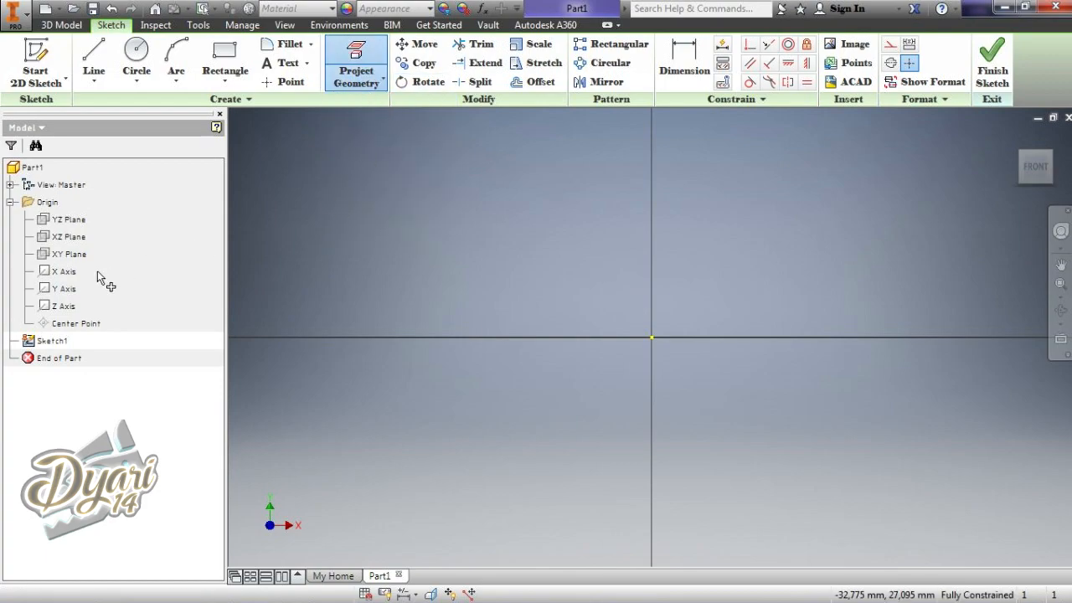
{"action": "left_click", "coordinate": [62, 273]}
{"action": "left_click", "coordinate": [64, 288]}
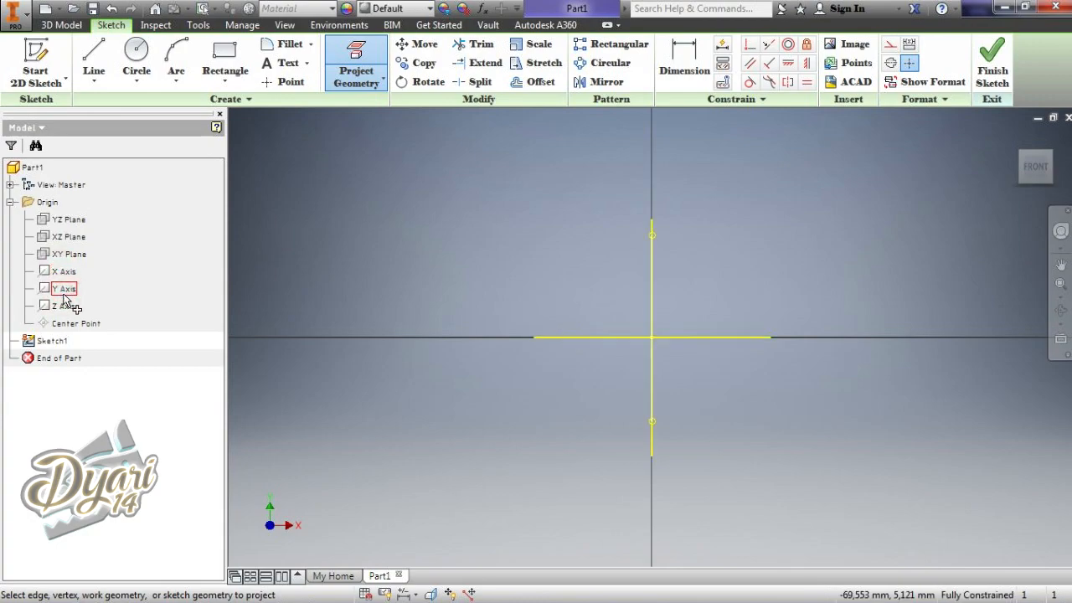
Sketch a two-point center rectangle about 17.3 mm high, centred on the origin
{"action": "left_click", "coordinate": [226, 82]}
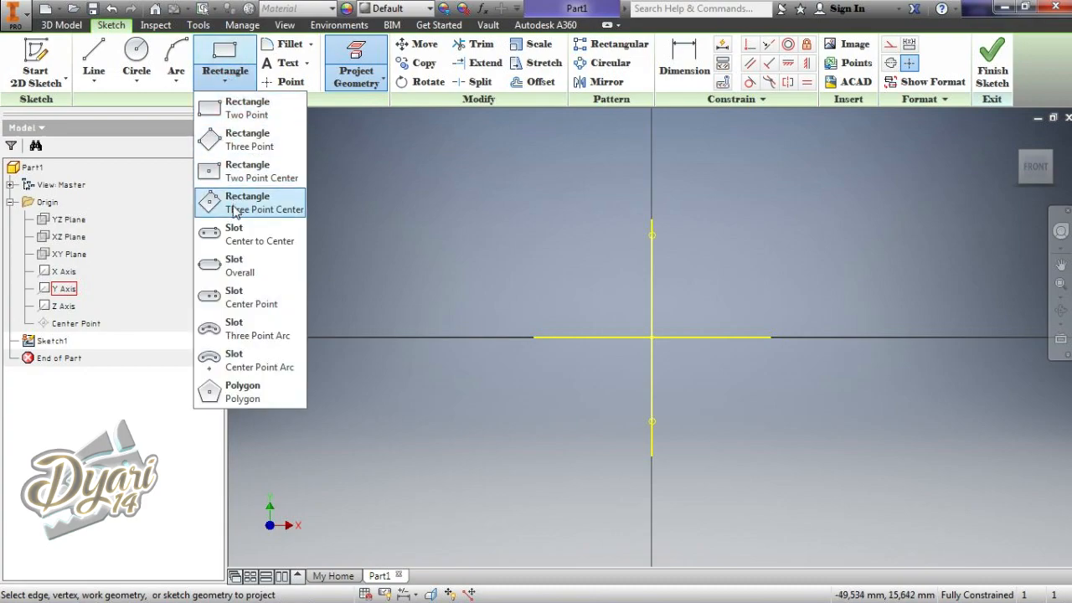
{"action": "left_click", "coordinate": [238, 178]}
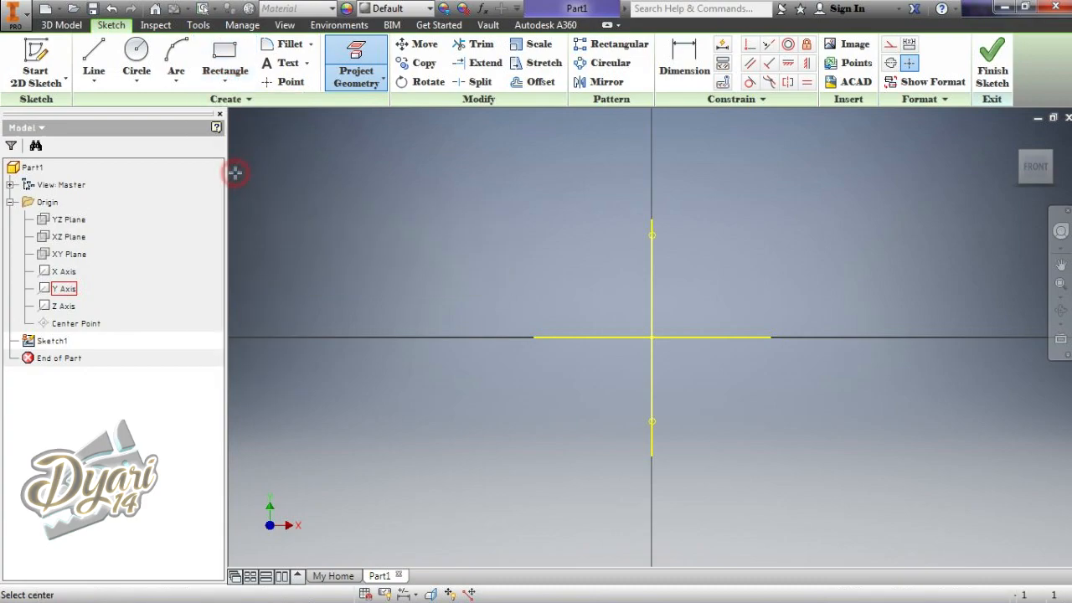
{"action": "left_click", "coordinate": [652, 337]}
{"action": "left_click", "coordinate": [769, 264]}
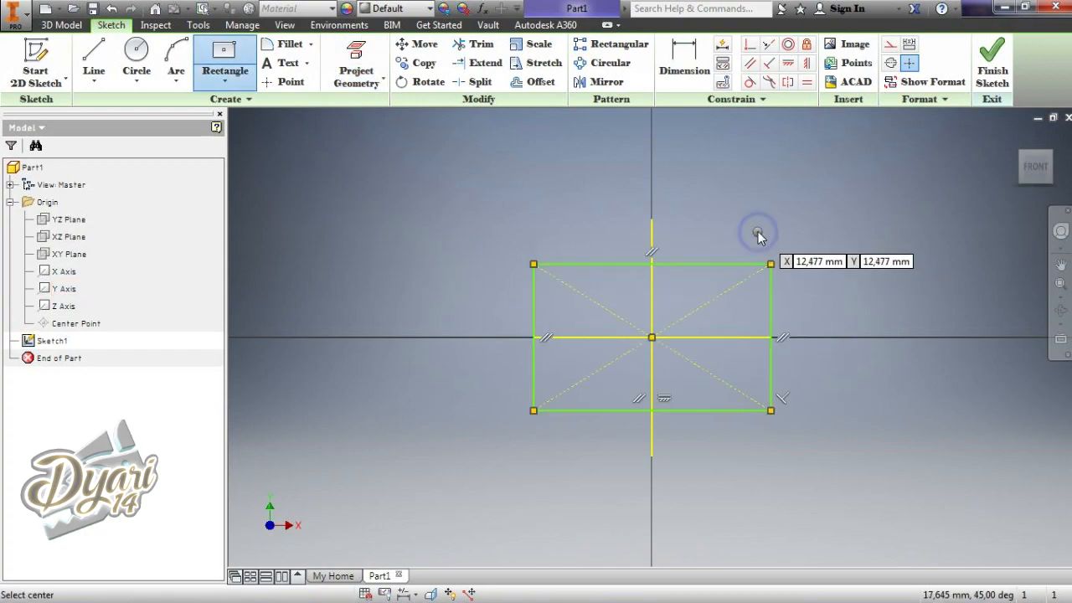
{"action": "right_click", "coordinate": [757, 232]}
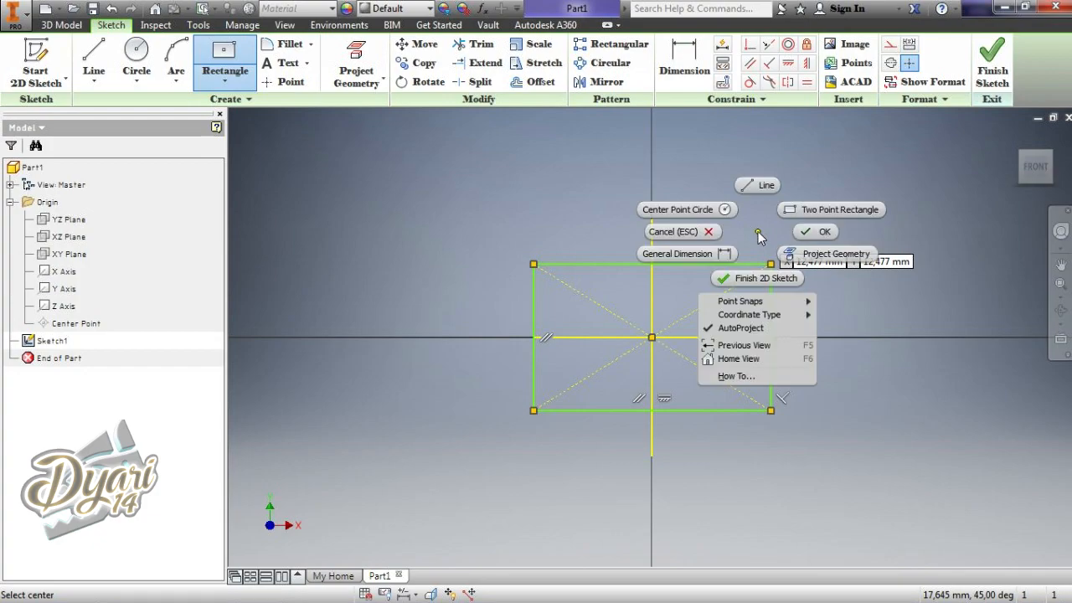
{"action": "left_click", "coordinate": [817, 233]}
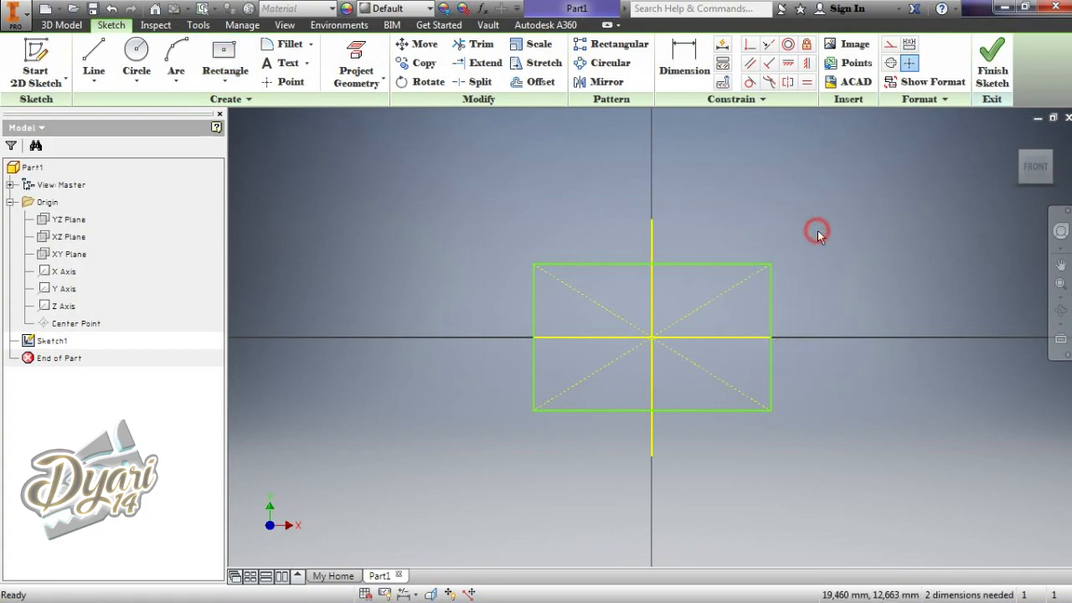
Dimension the rectangle's vertical side and set it to 70 mm
{"action": "left_click", "coordinate": [680, 74]}
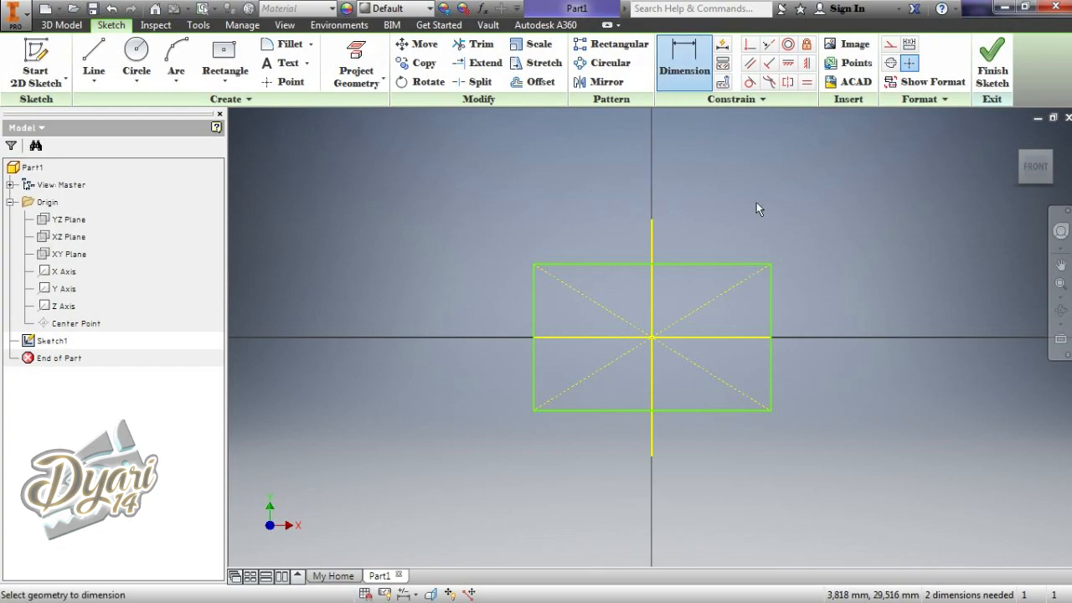
{"action": "left_click", "coordinate": [772, 331]}
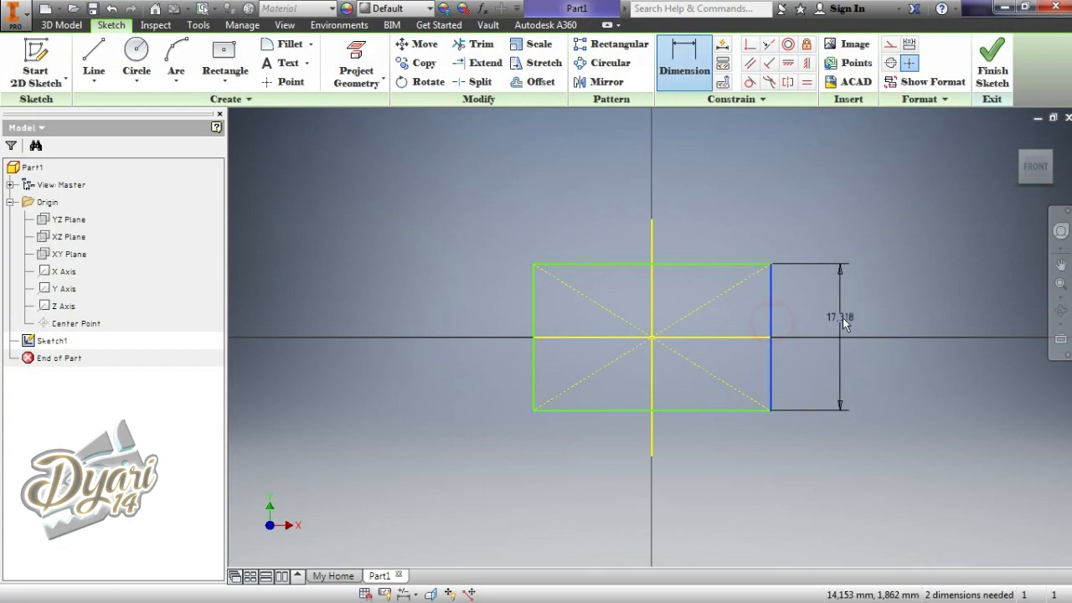
{"action": "left_click", "coordinate": [842, 318]}
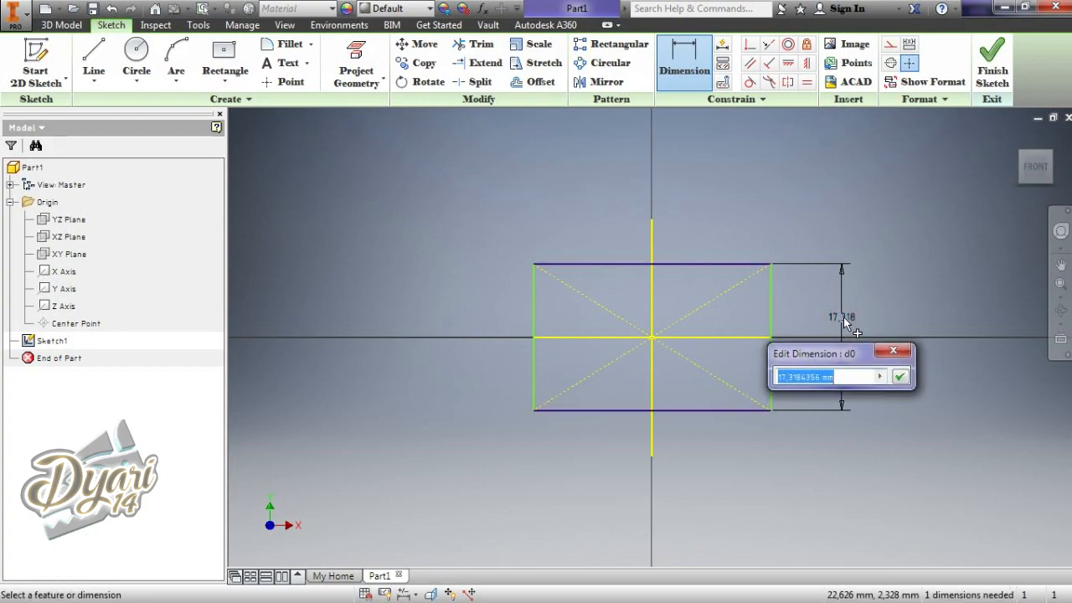
{"action": "type", "text": "70"}
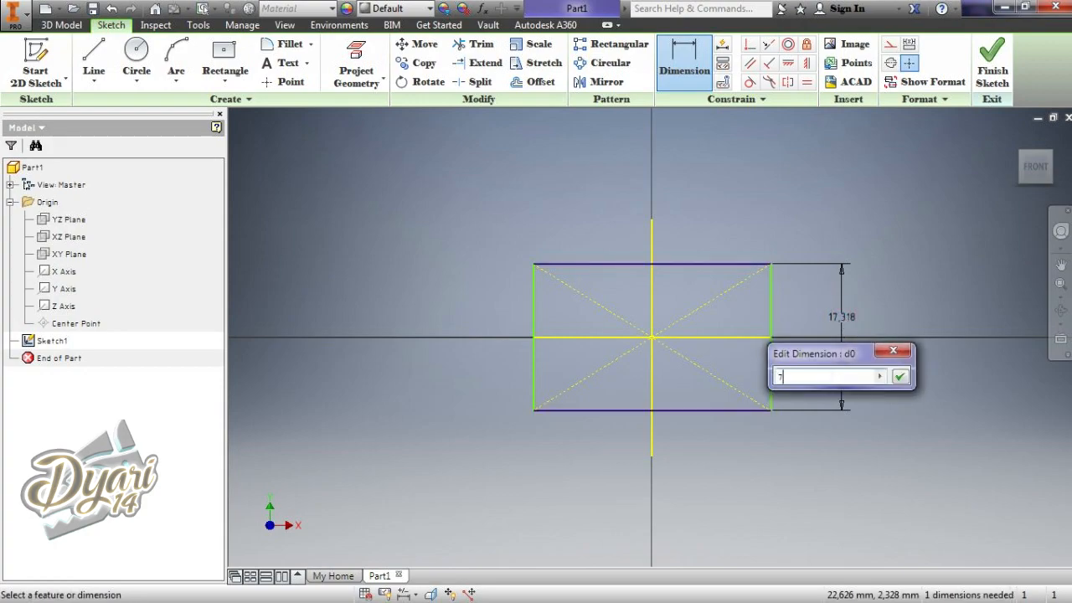
{"action": "left_click", "coordinate": [900, 377]}
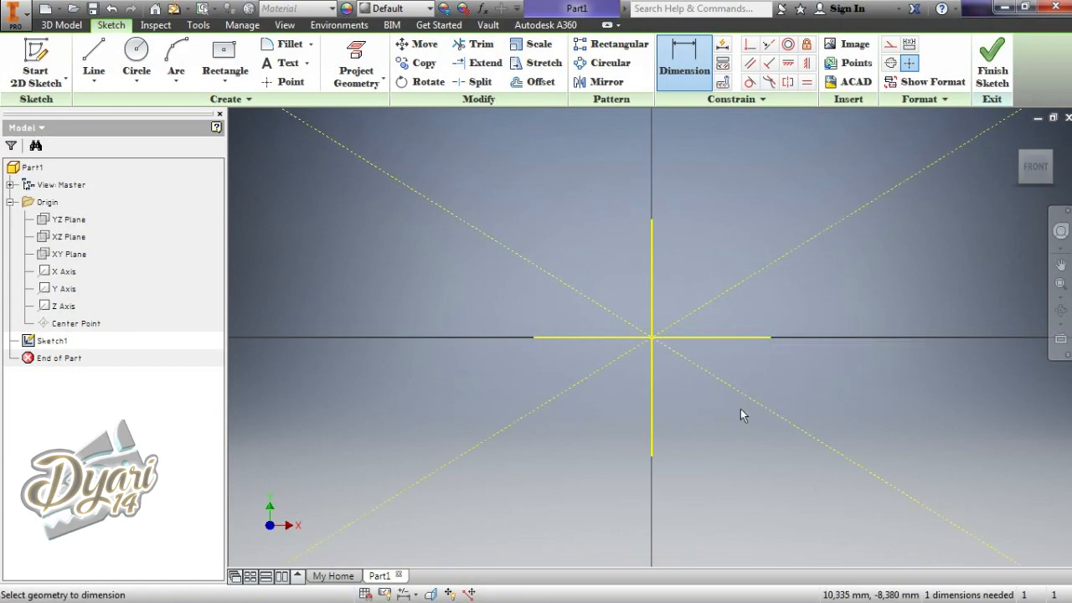
Dimension the rectangle's lower horizontal side and set it to 102 mm
{"action": "left_click", "coordinate": [1035, 166]}
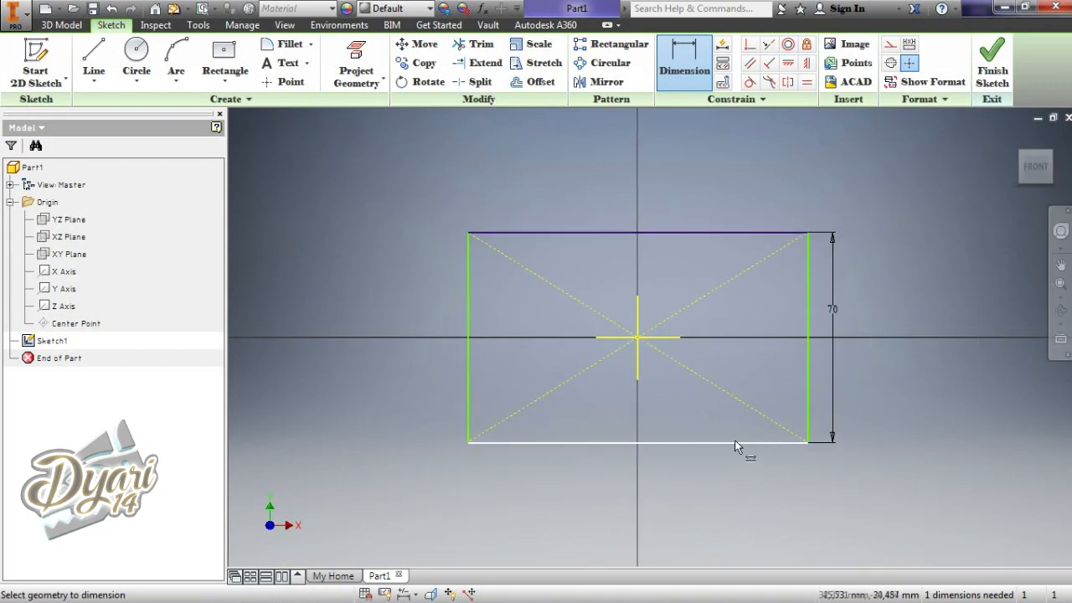
{"action": "left_click", "coordinate": [734, 444]}
{"action": "left_click", "coordinate": [727, 513]}
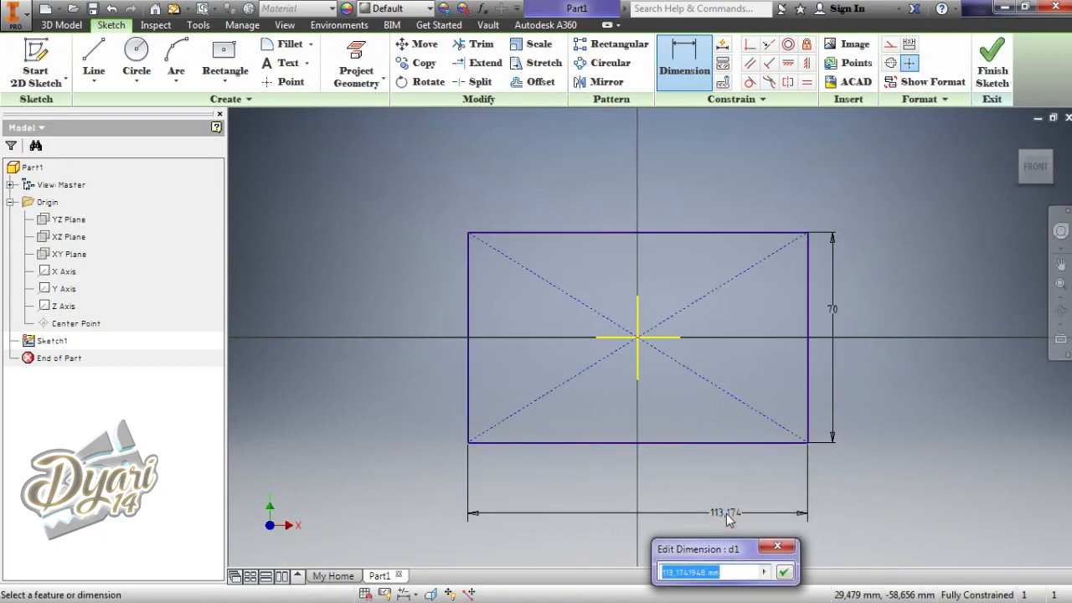
{"action": "type", "text": "102"}
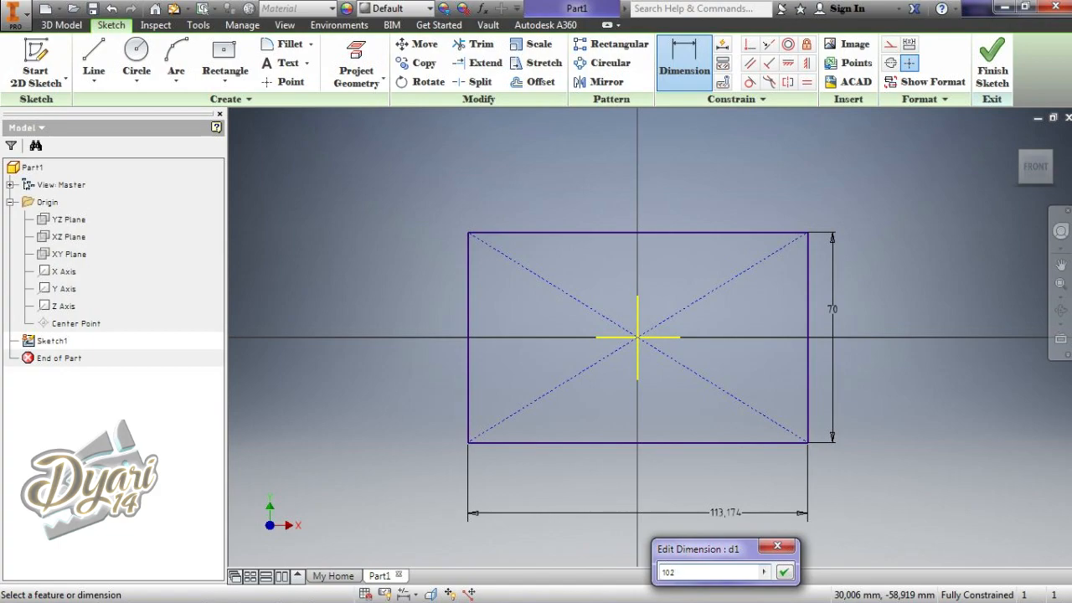
{"action": "key", "text": "Return"}
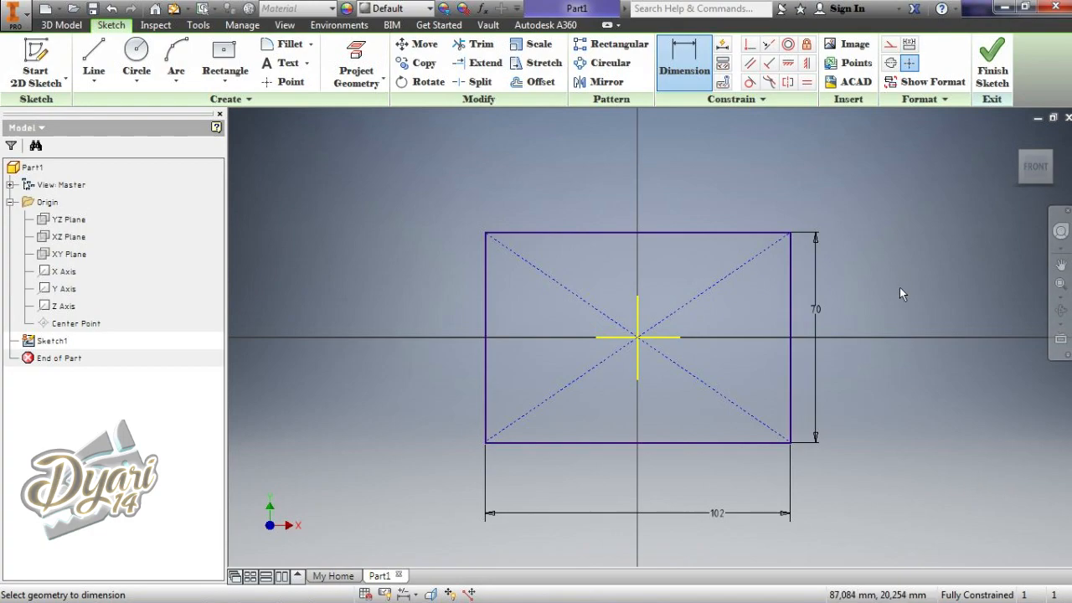
Finish the sketch and extrude the rectangle 75 mm into a solid block
{"action": "left_click", "coordinate": [992, 67]}
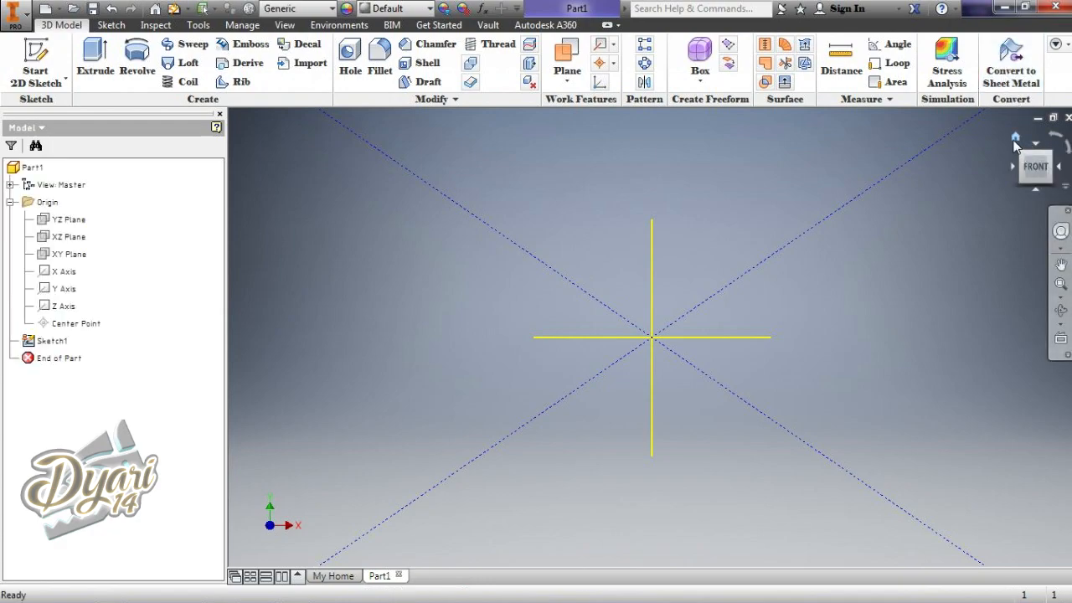
{"action": "left_click", "coordinate": [1015, 140]}
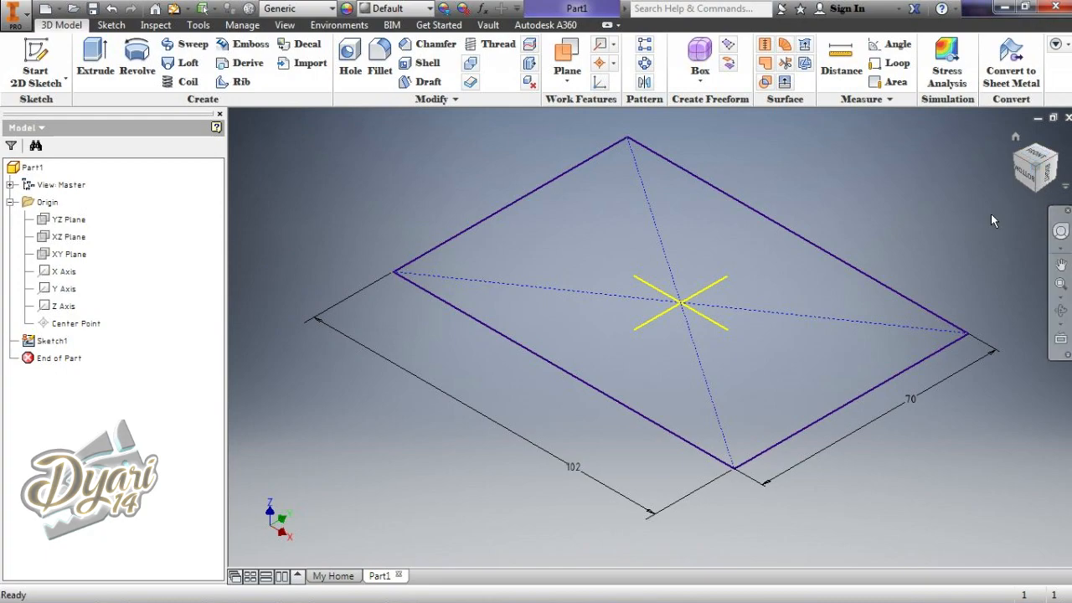
{"action": "left_click", "coordinate": [100, 61]}
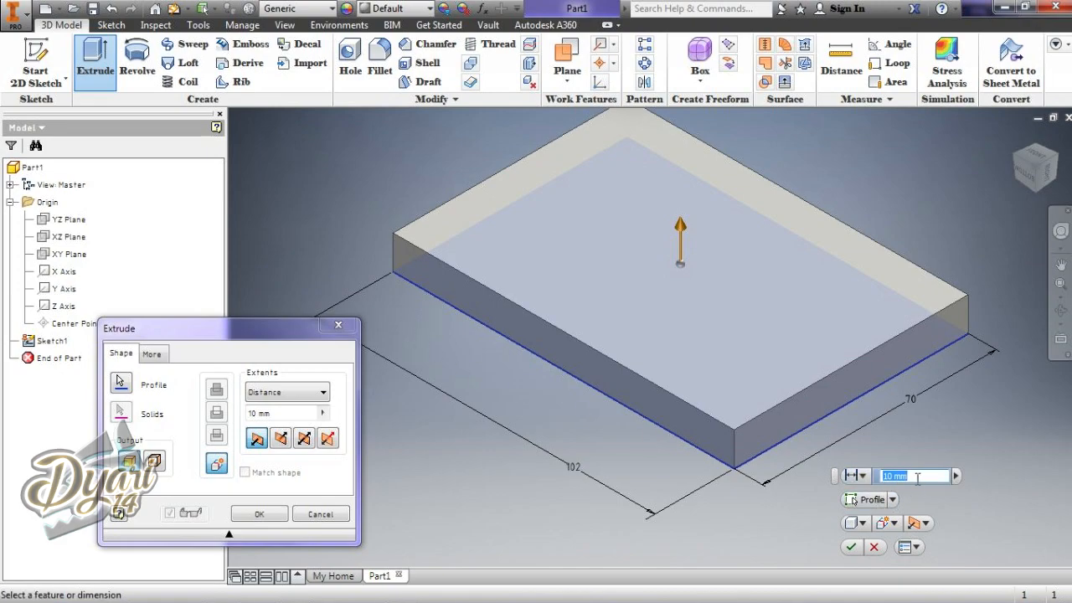
{"action": "left_click", "coordinate": [309, 414]}
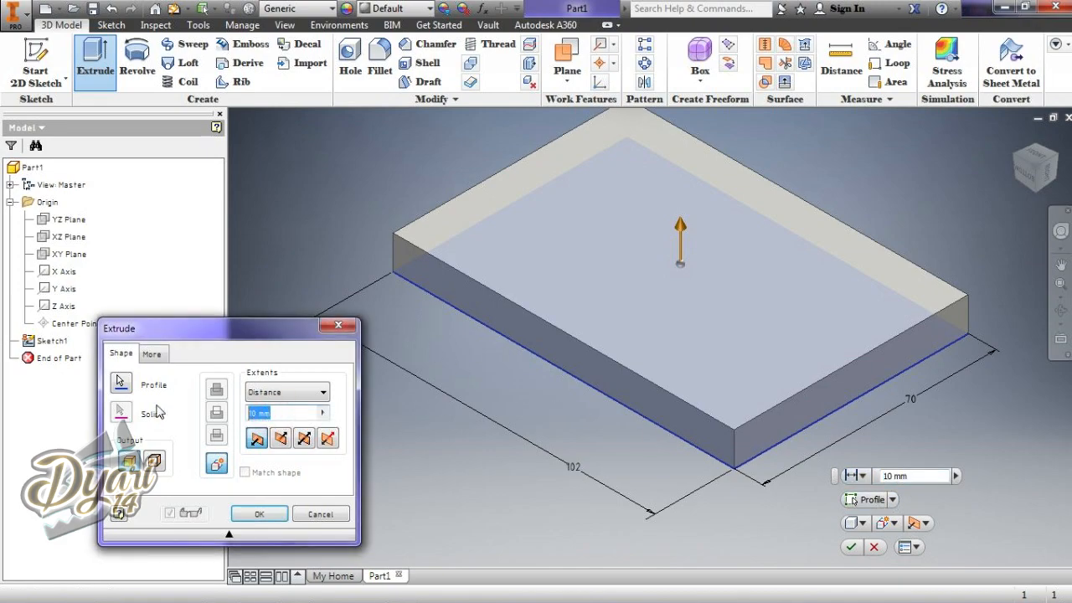
{"action": "type", "text": "75"}
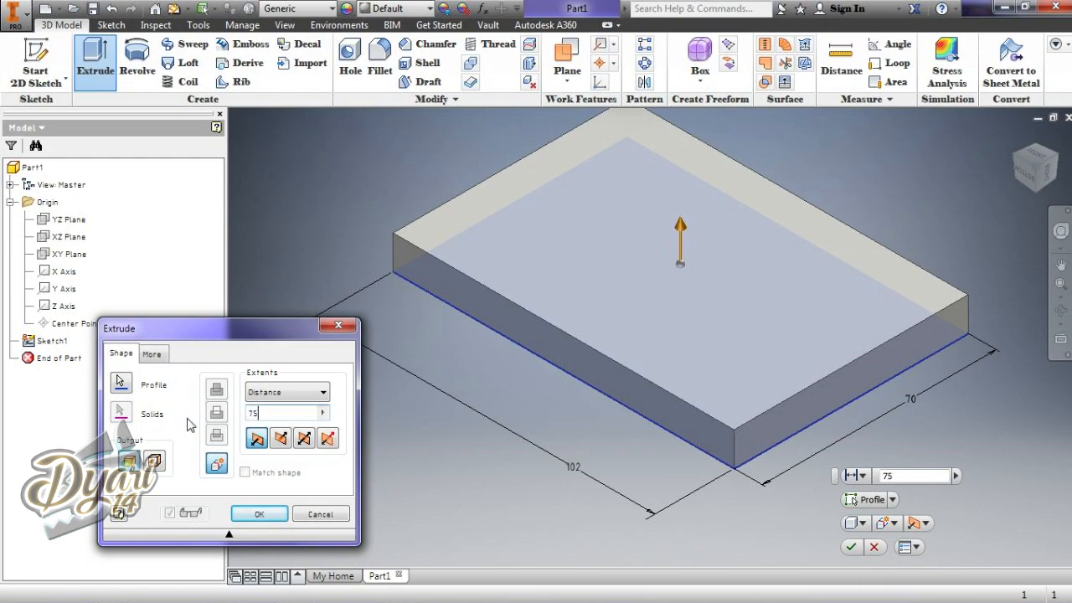
{"action": "left_click", "coordinate": [269, 516]}
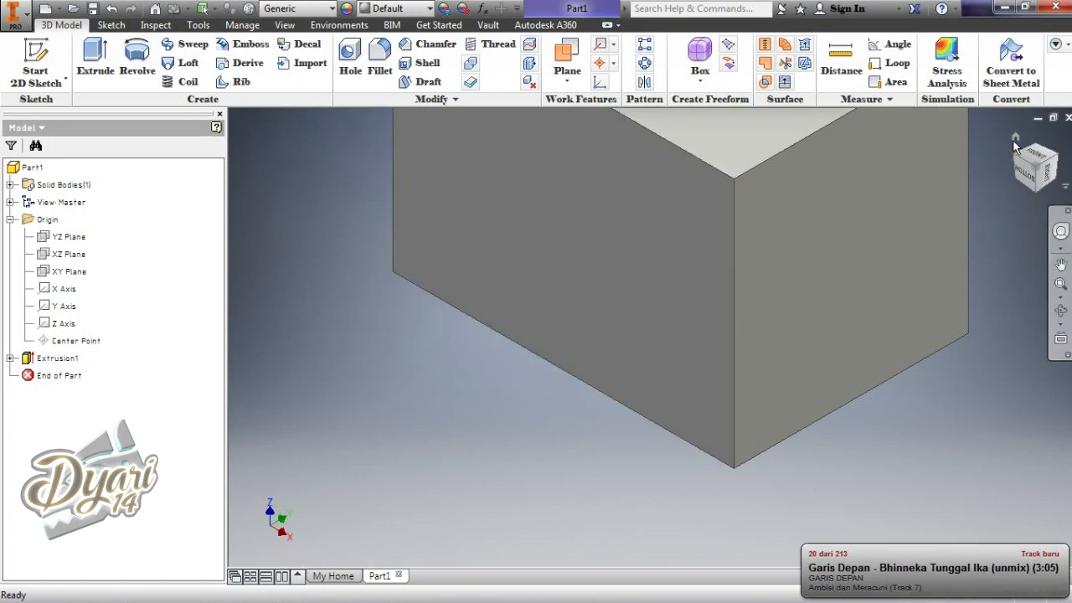
Start a new 2D sketch on the origin's YZ plane through the middle of the block
{"action": "left_click", "coordinate": [1015, 137]}
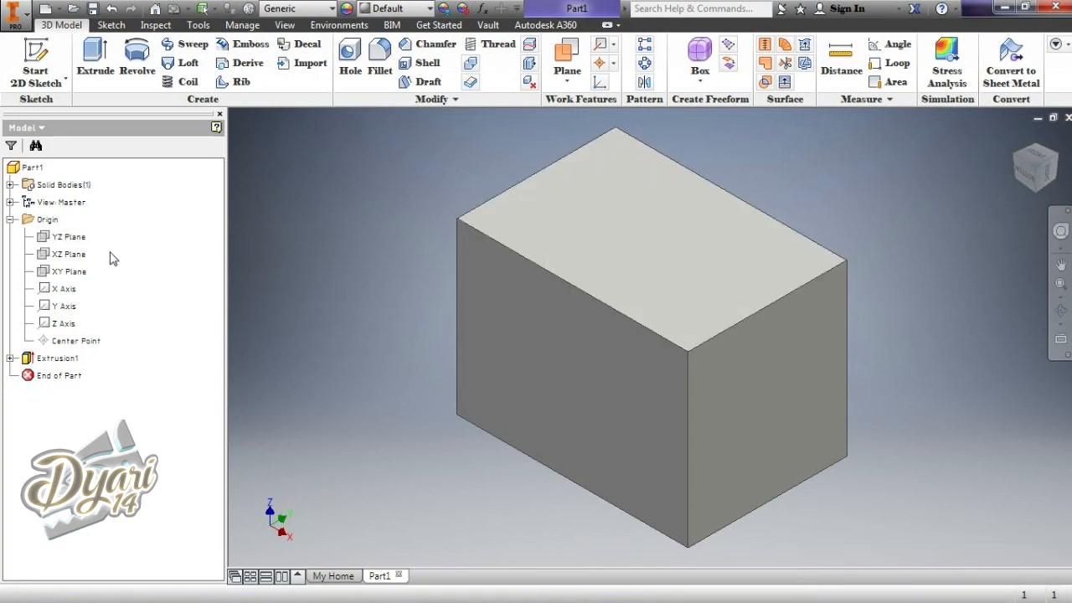
{"action": "left_click", "coordinate": [69, 238]}
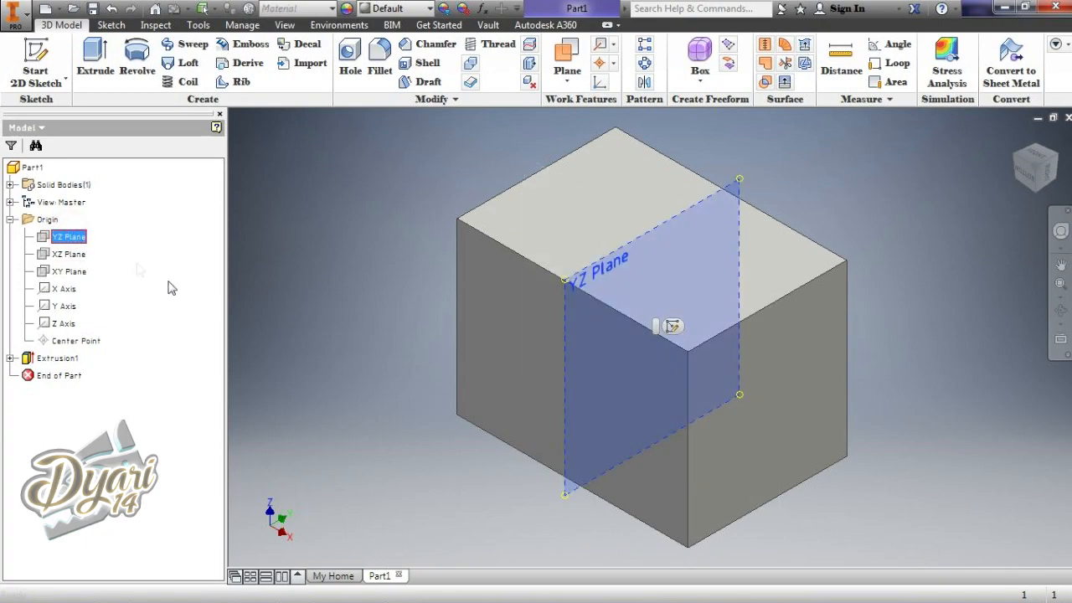
{"action": "left_click", "coordinate": [678, 330]}
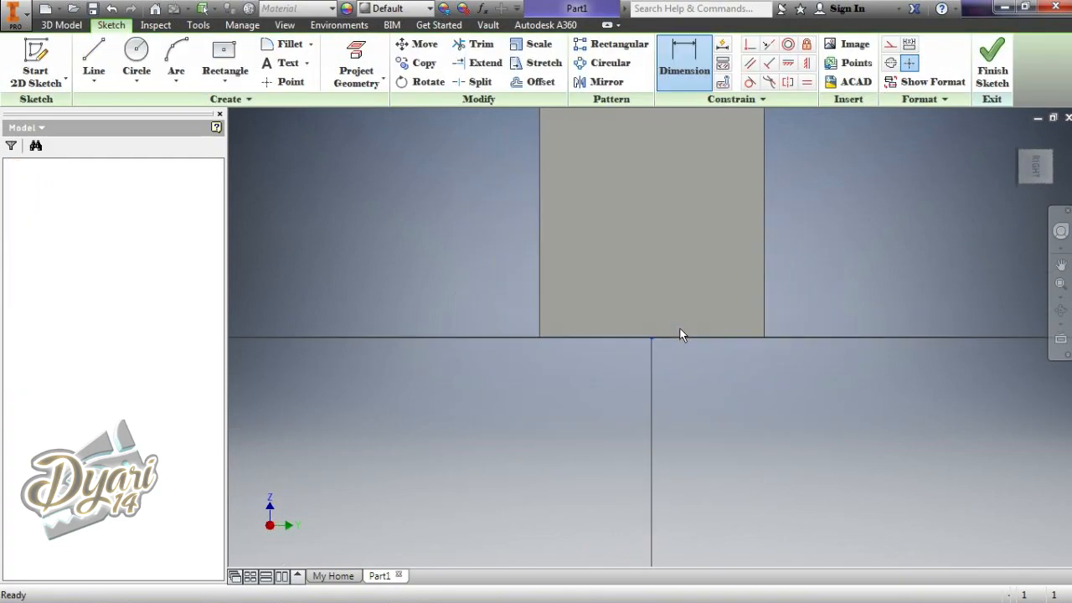
{"action": "middle_click_drag", "start_coordinate": [663, 374], "coordinate": [671, 514]}
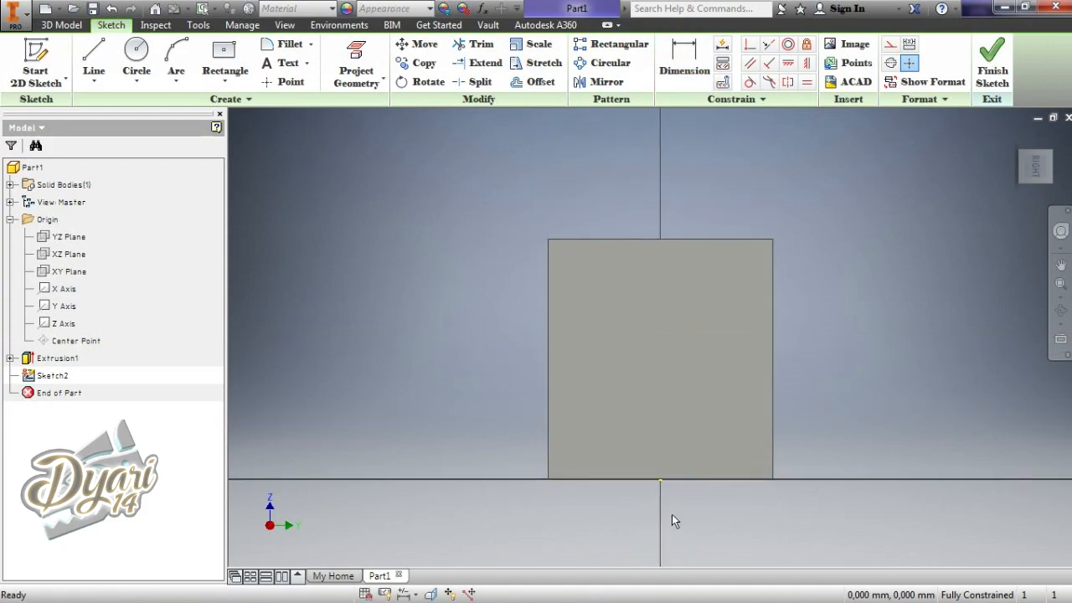
{"action": "left_click", "coordinate": [283, 27]}
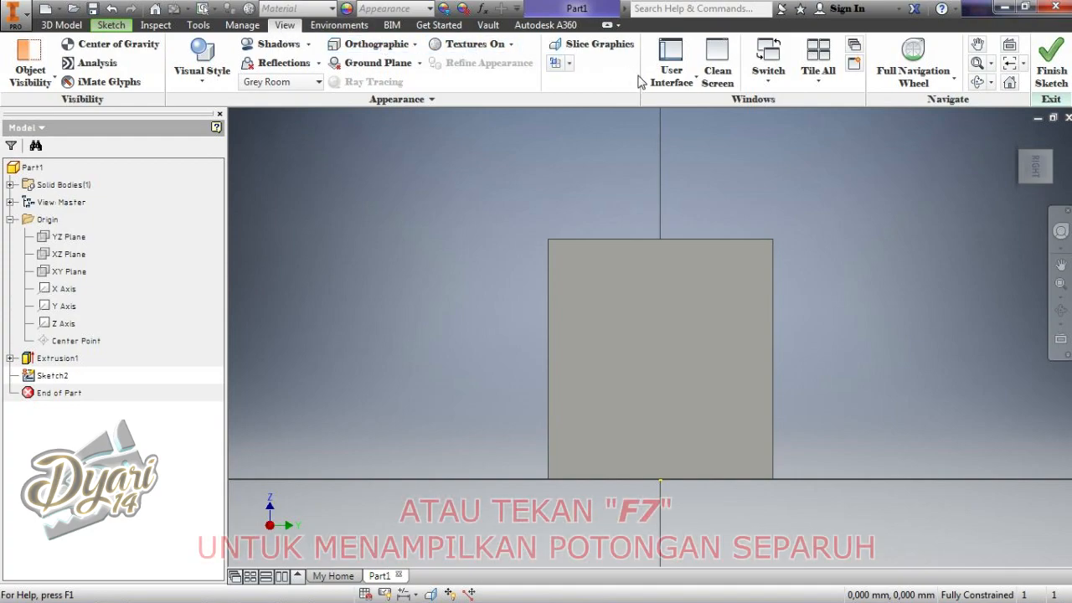
{"action": "left_click", "coordinate": [573, 69]}
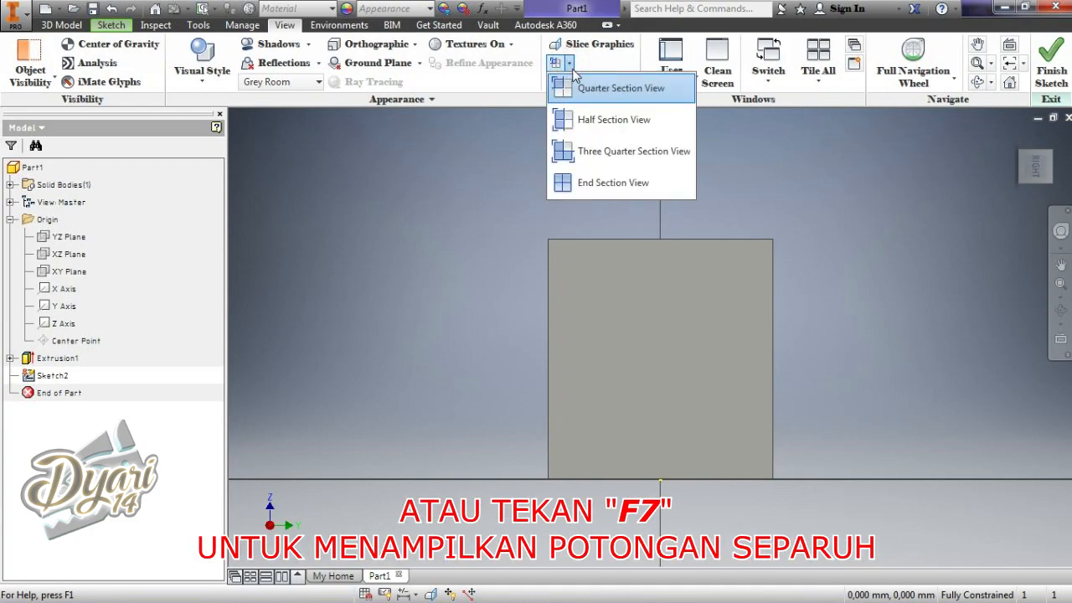
{"action": "left_click", "coordinate": [596, 122]}
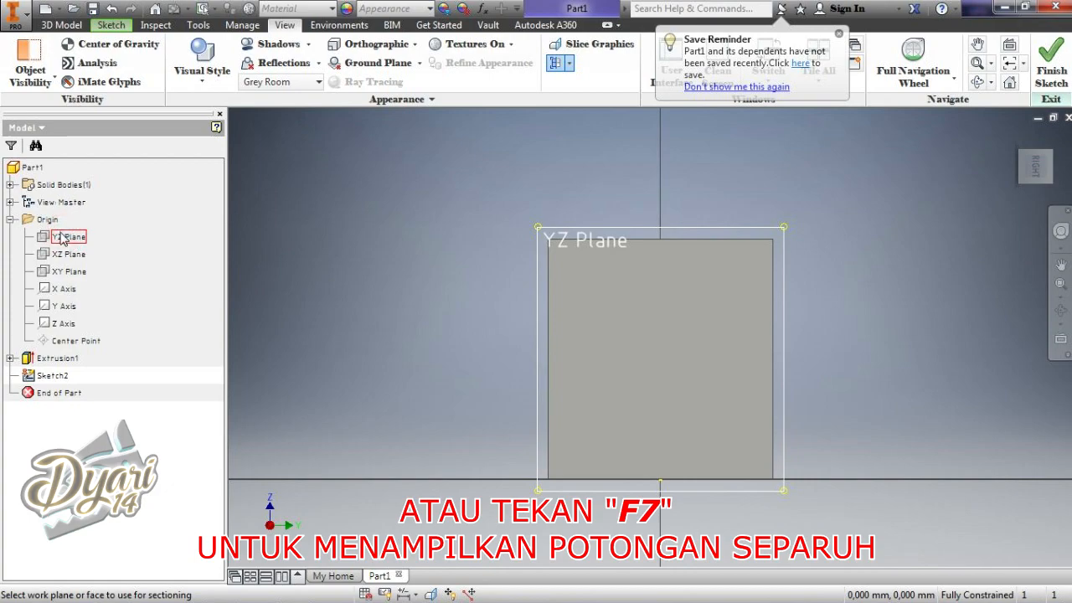
{"action": "left_click", "coordinate": [204, 217]}
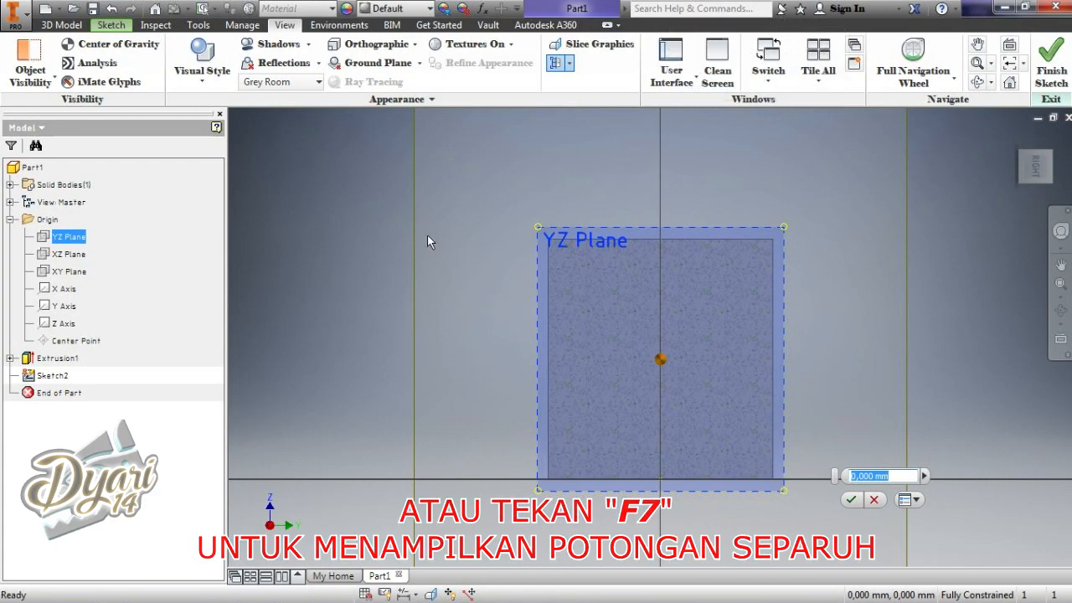
Project the block's cut edges into the YZ plane sketch
{"action": "left_click", "coordinate": [113, 25]}
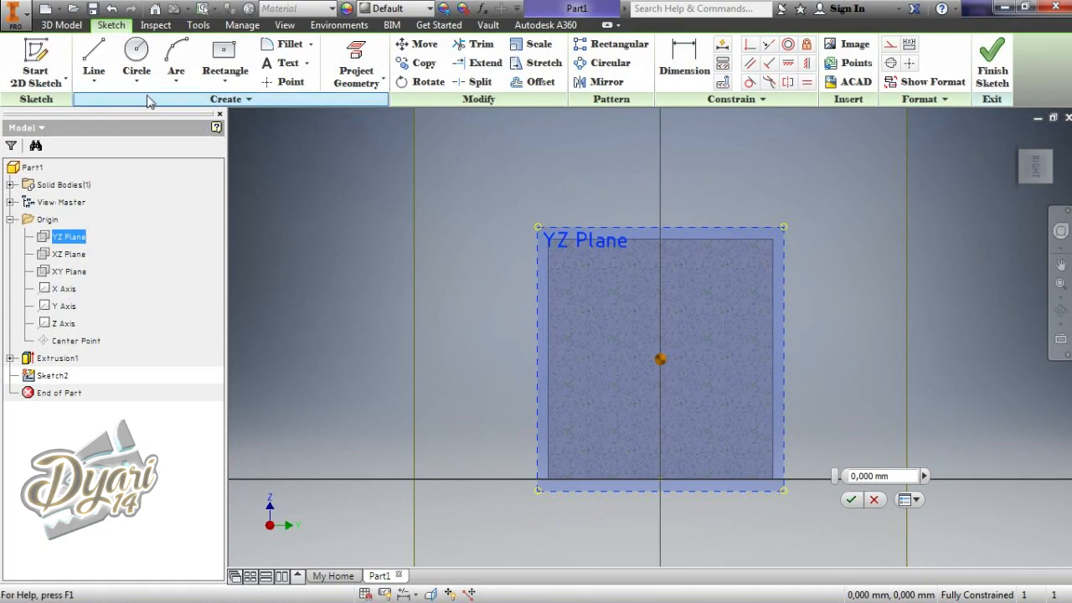
{"action": "left_click", "coordinate": [343, 85]}
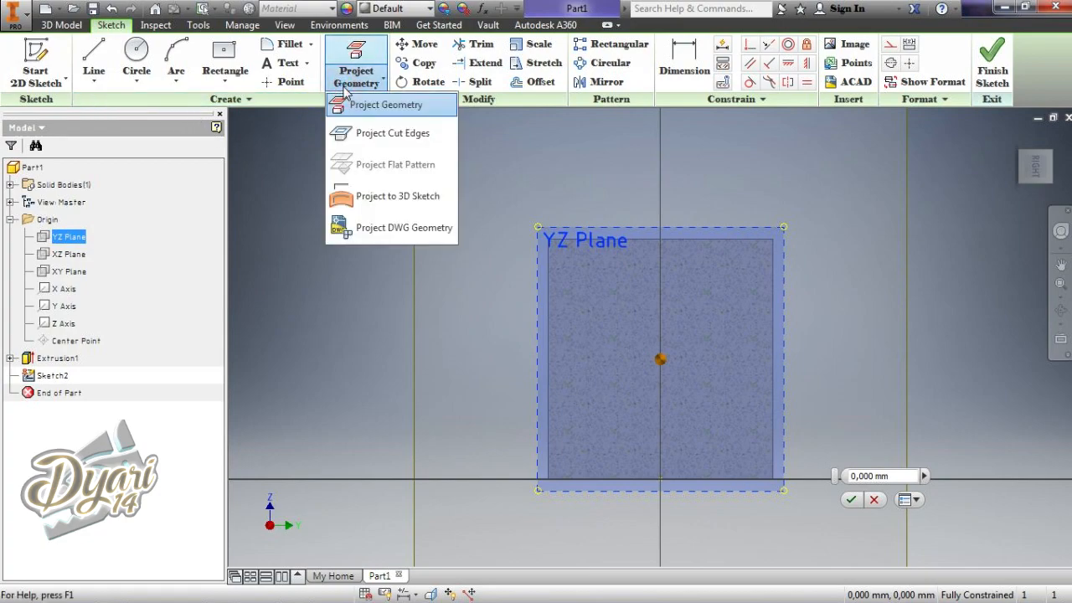
{"action": "left_click", "coordinate": [387, 139]}
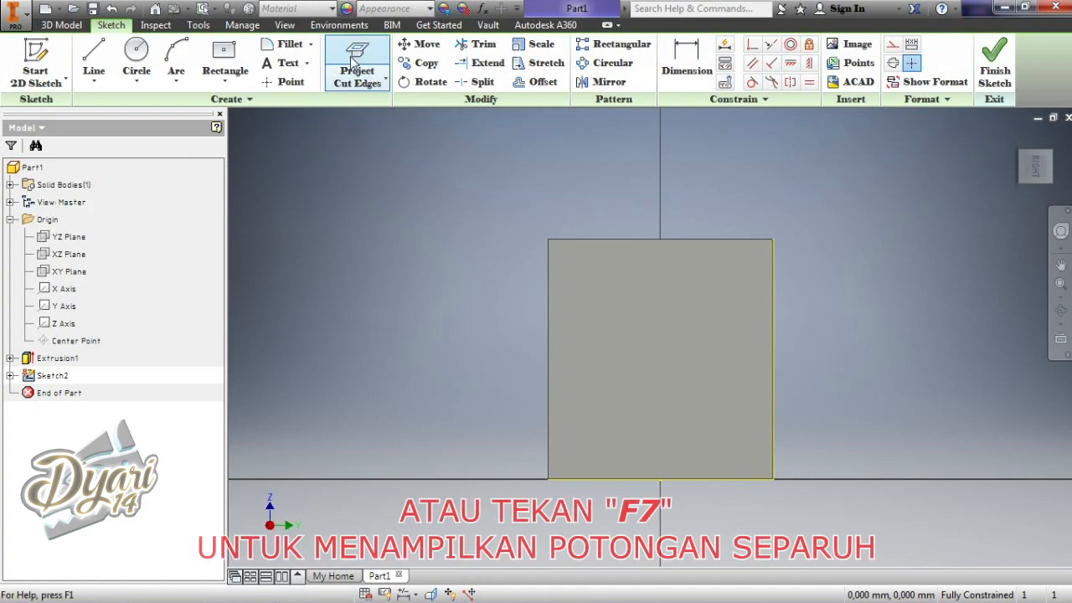
Cut the display with a half section view at the origin's YZ plane and accept it
{"action": "left_click", "coordinate": [287, 25]}
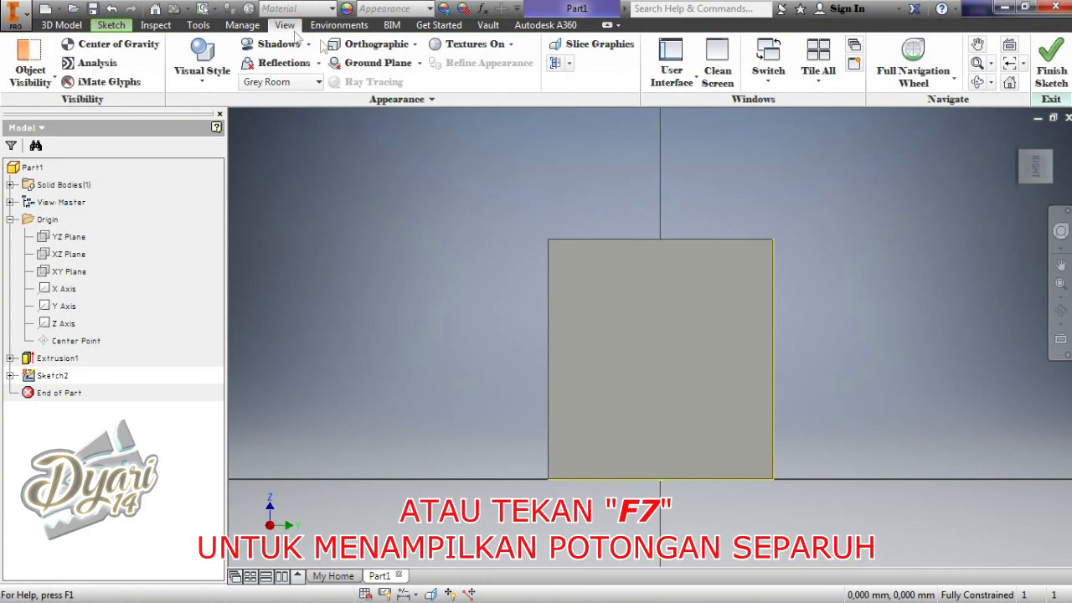
{"action": "left_click", "coordinate": [569, 65]}
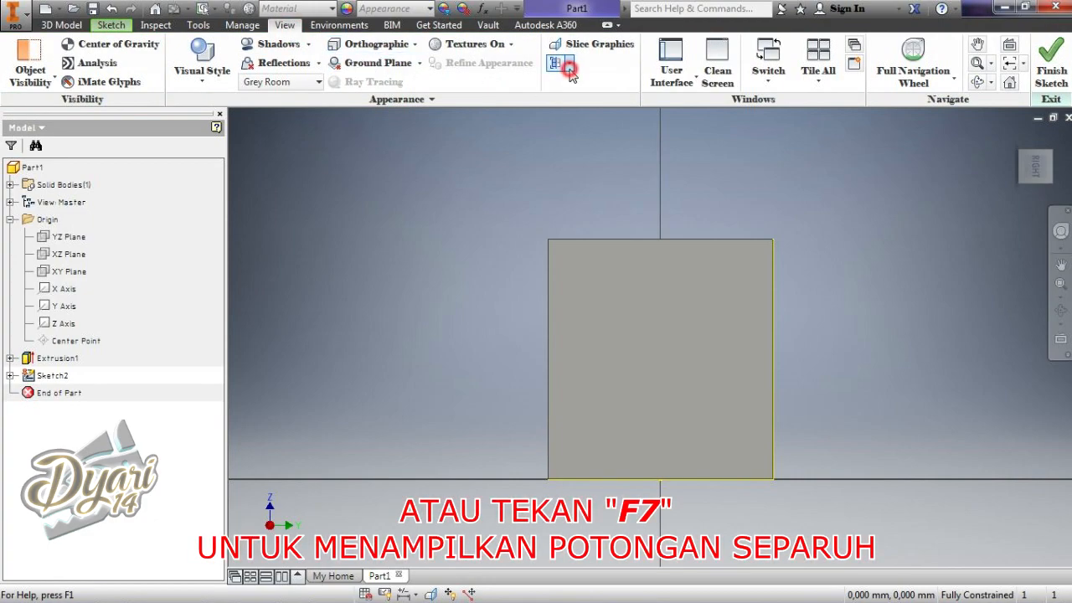
{"action": "left_click", "coordinate": [599, 123]}
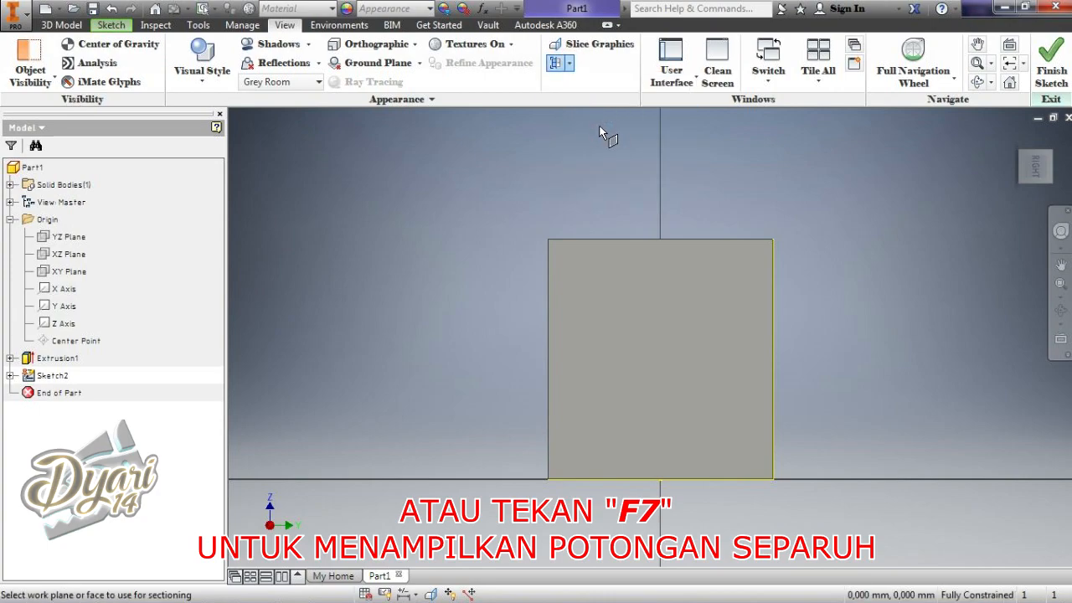
{"action": "left_click", "coordinate": [74, 239]}
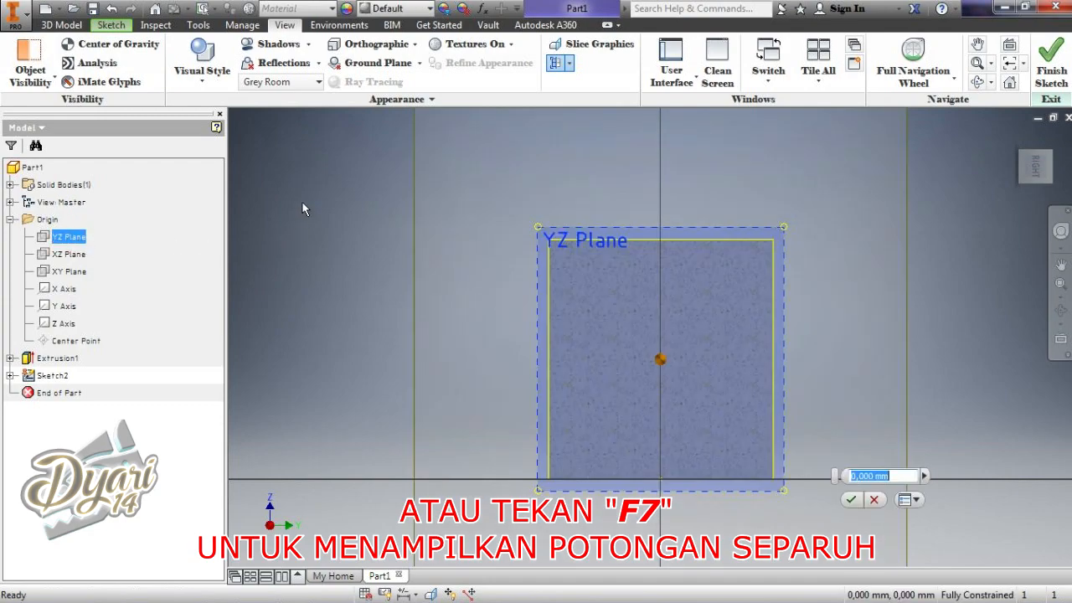
{"action": "left_click", "coordinate": [850, 501]}
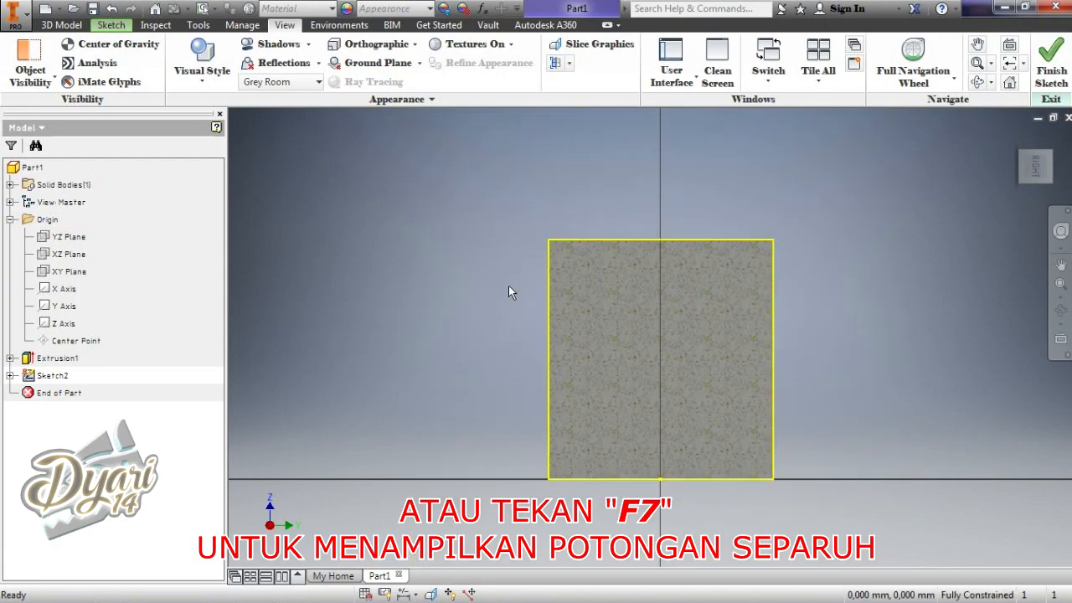
Draw a diagonal line from the top edge, about 21 mm from the right corner, to the left edge about 23 mm above the base
{"action": "left_click", "coordinate": [112, 25]}
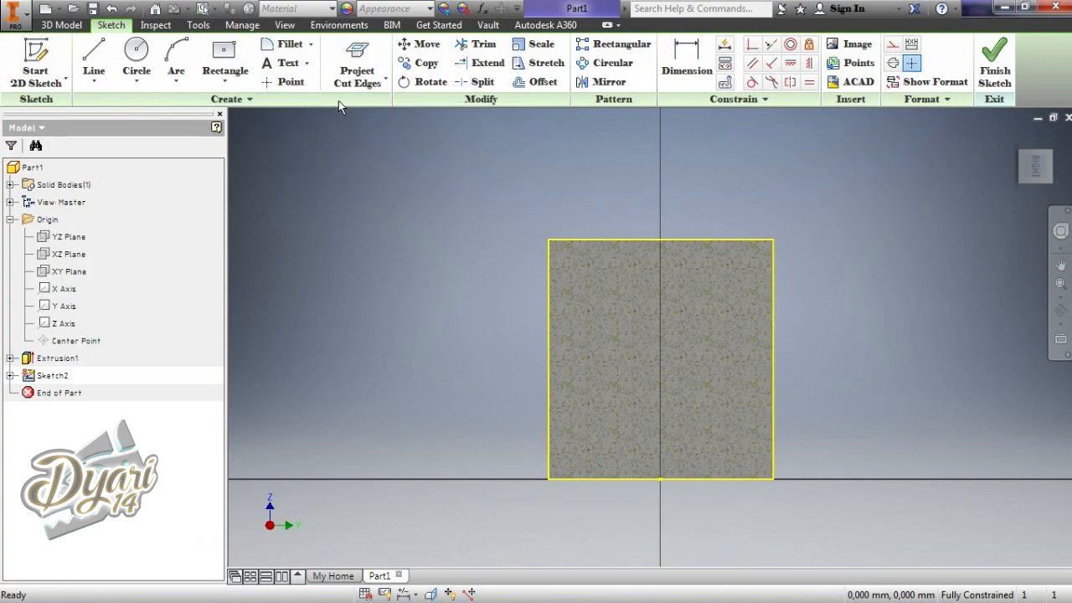
{"action": "left_click", "coordinate": [96, 57]}
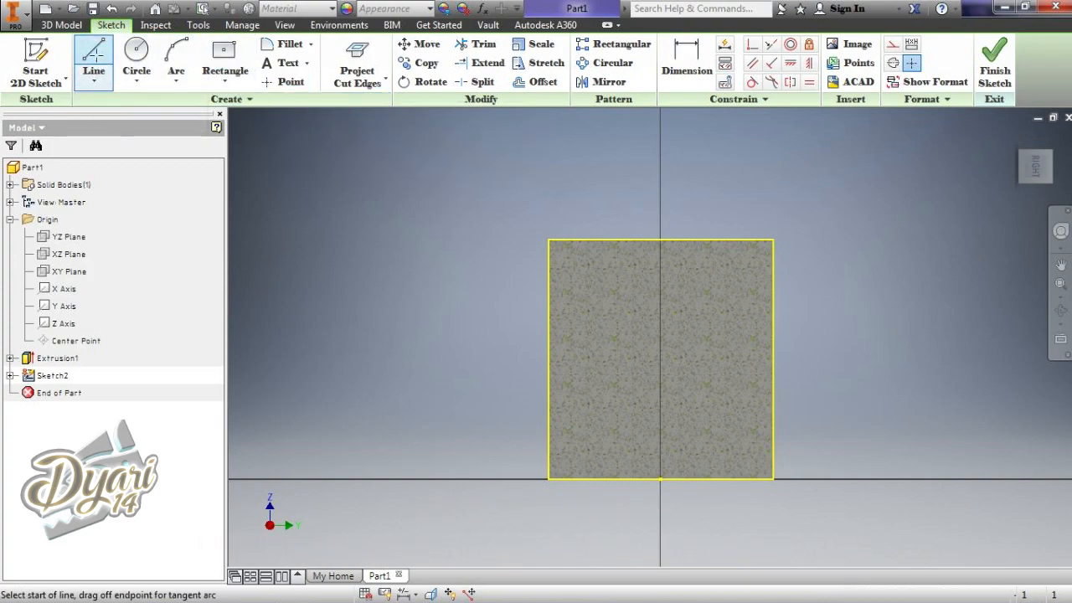
{"action": "left_click", "coordinate": [705, 239]}
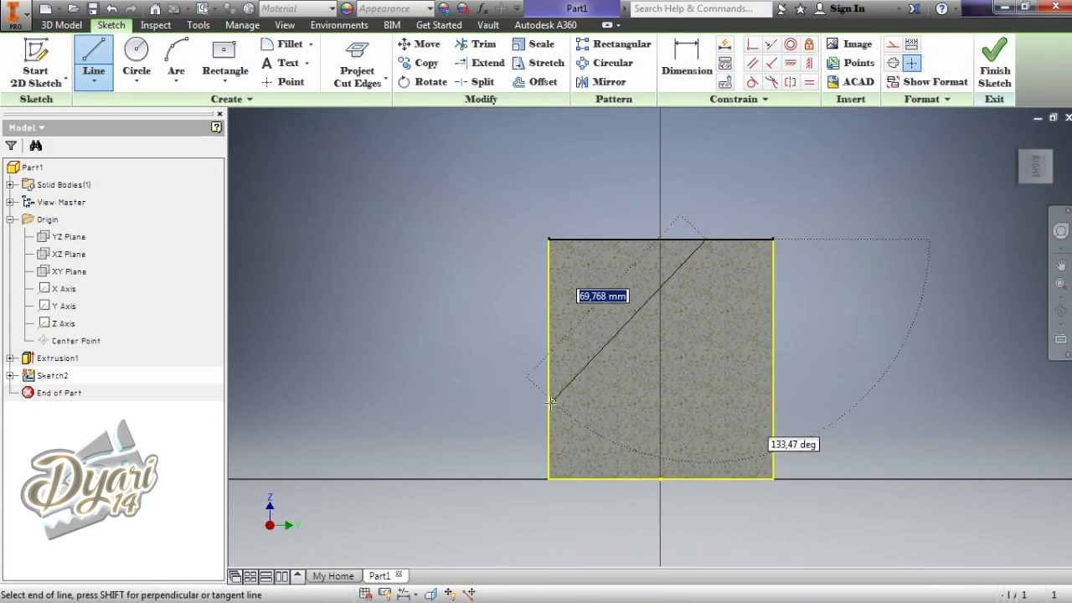
{"action": "left_click", "coordinate": [549, 405]}
{"action": "right_click", "coordinate": [531, 197]}
{"action": "left_click", "coordinate": [581, 193]}
Dimension the diagonal's upper endpoint from the projected right edge and set the distance to 13 mm
{"action": "left_click", "coordinate": [700, 69]}
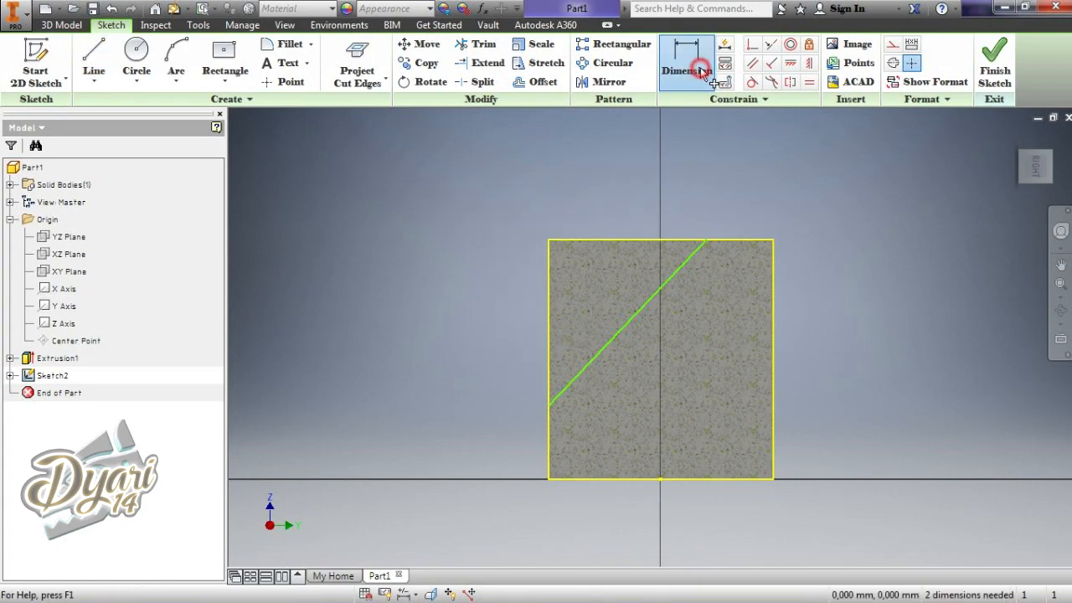
{"action": "left_click", "coordinate": [706, 241]}
{"action": "left_click", "coordinate": [772, 277]}
{"action": "left_click", "coordinate": [740, 195]}
{"action": "type", "text": "1"}
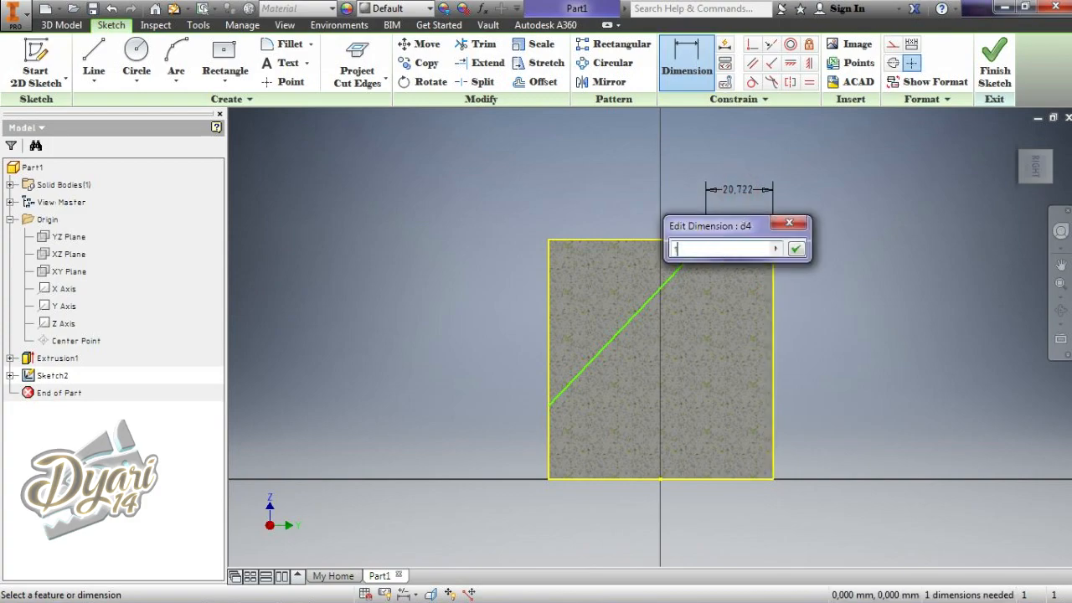
{"action": "type", "text": "3"}
{"action": "left_click", "coordinate": [795, 249]}
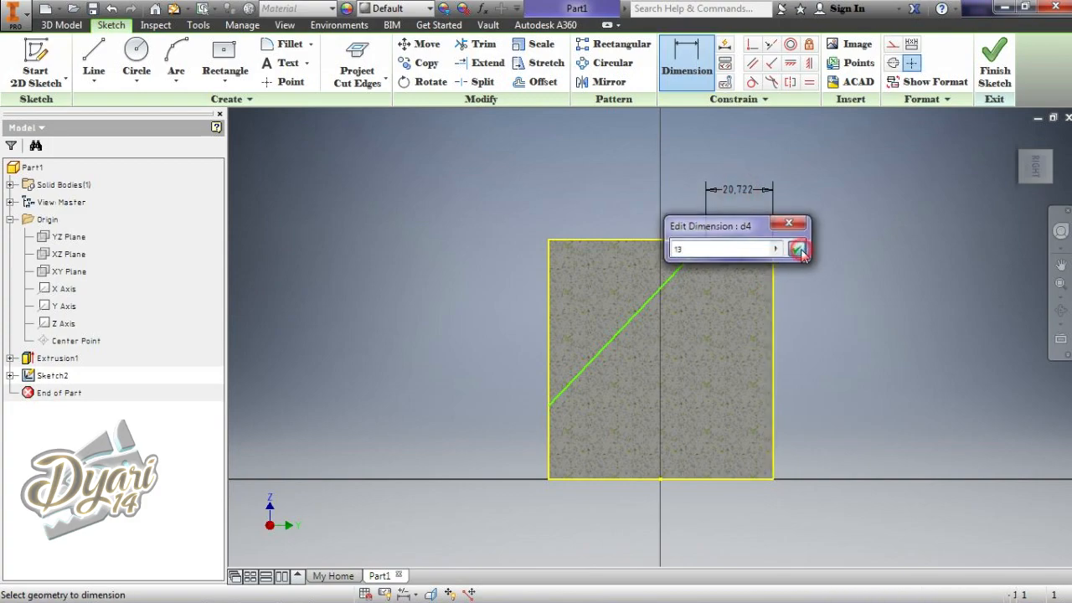
Dimension the diagonal's lower endpoint from the projected bottom edge and set the distance to 13 mm
{"action": "left_click", "coordinate": [549, 405]}
{"action": "left_click", "coordinate": [559, 479]}
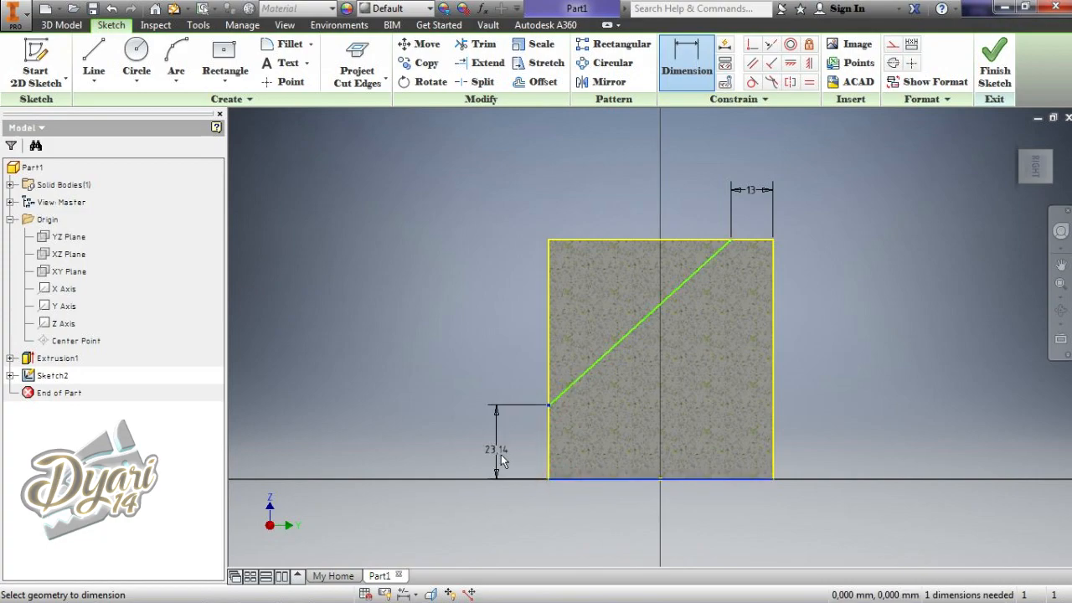
{"action": "left_click", "coordinate": [499, 455]}
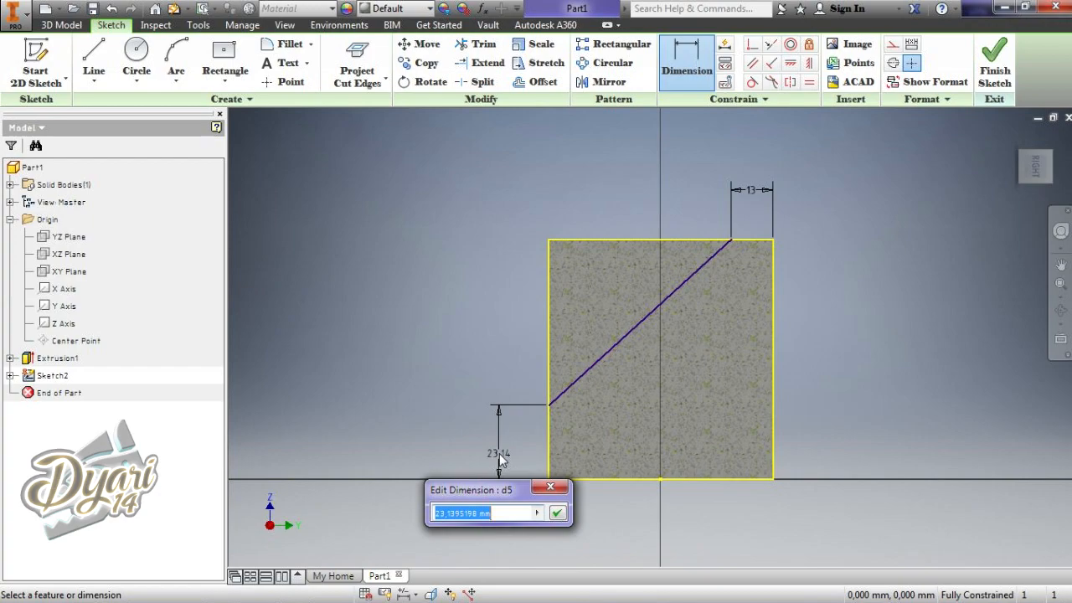
{"action": "type", "text": "13"}
{"action": "left_click", "coordinate": [557, 512]}
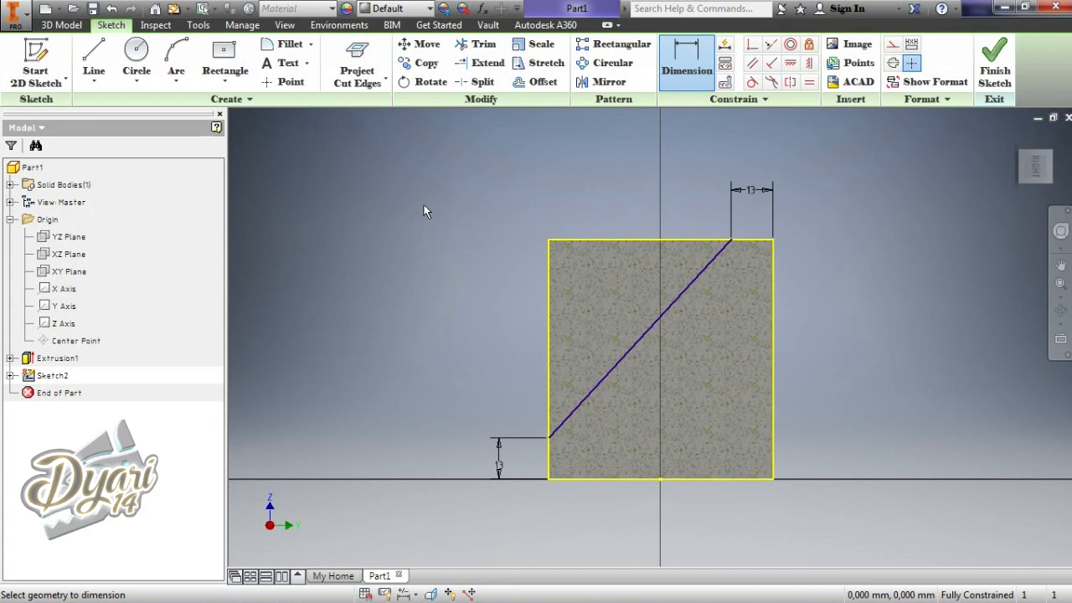
Close the triangle with lines along the top and left edges, joining the diagonal's endpoints at the upper left corner
{"action": "left_click", "coordinate": [94, 58]}
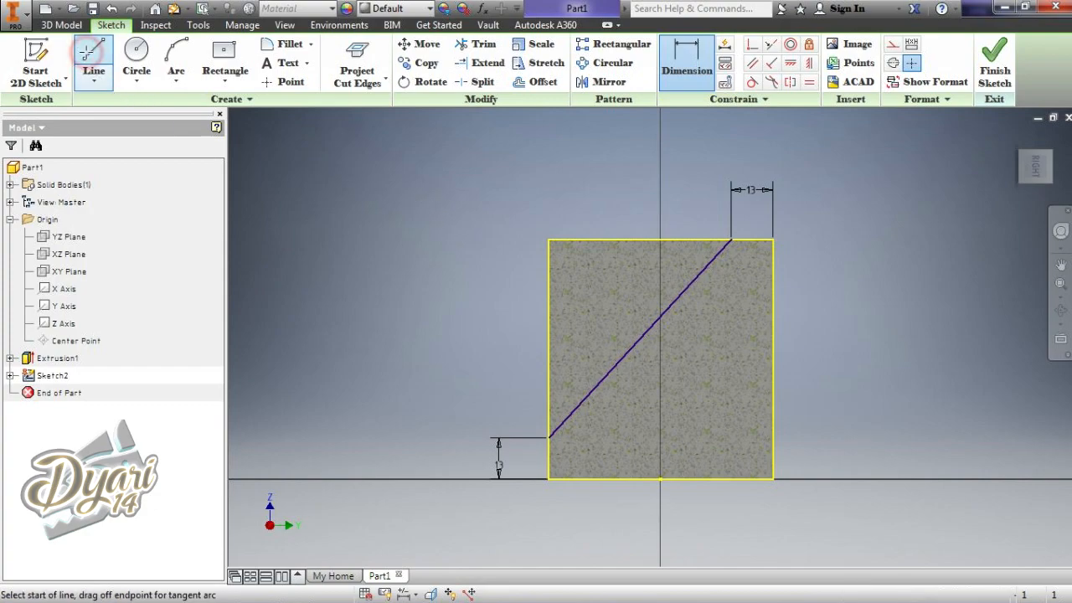
{"action": "left_click", "coordinate": [731, 239]}
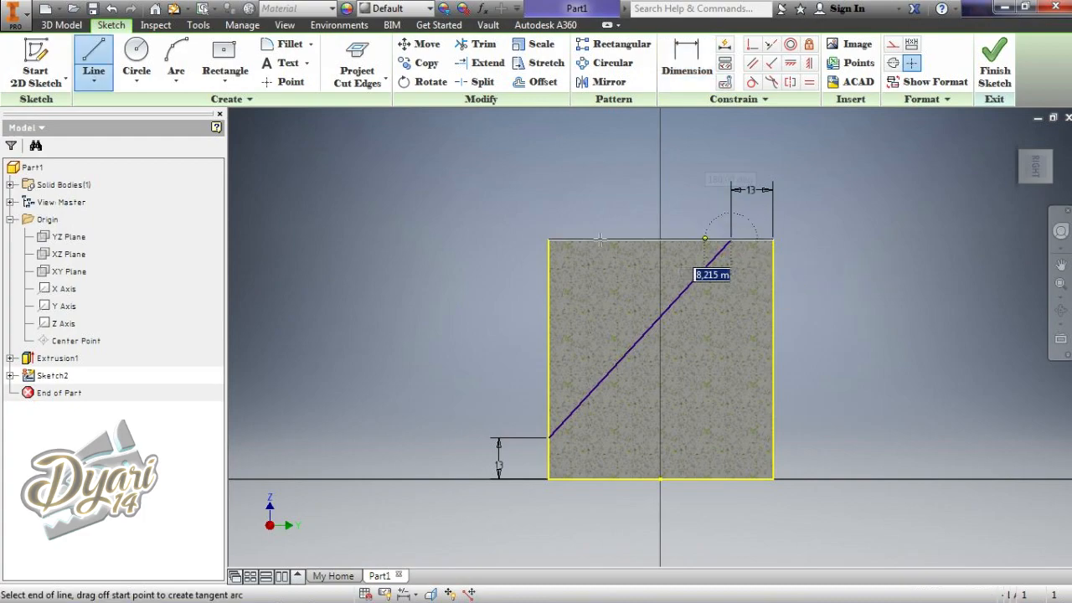
{"action": "double_click", "coordinate": [548, 240]}
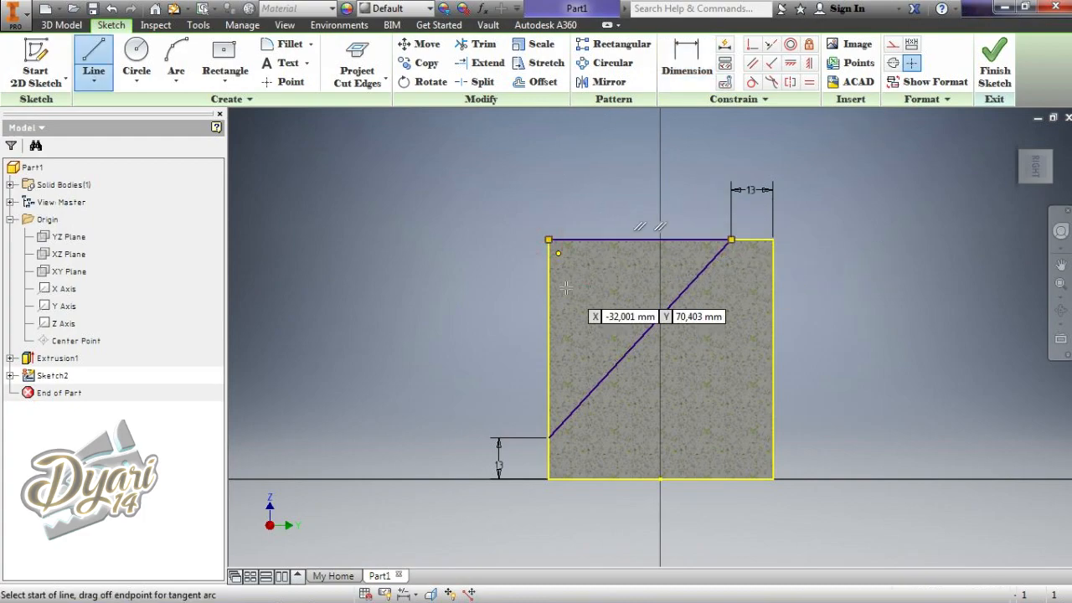
{"action": "left_click", "coordinate": [548, 240]}
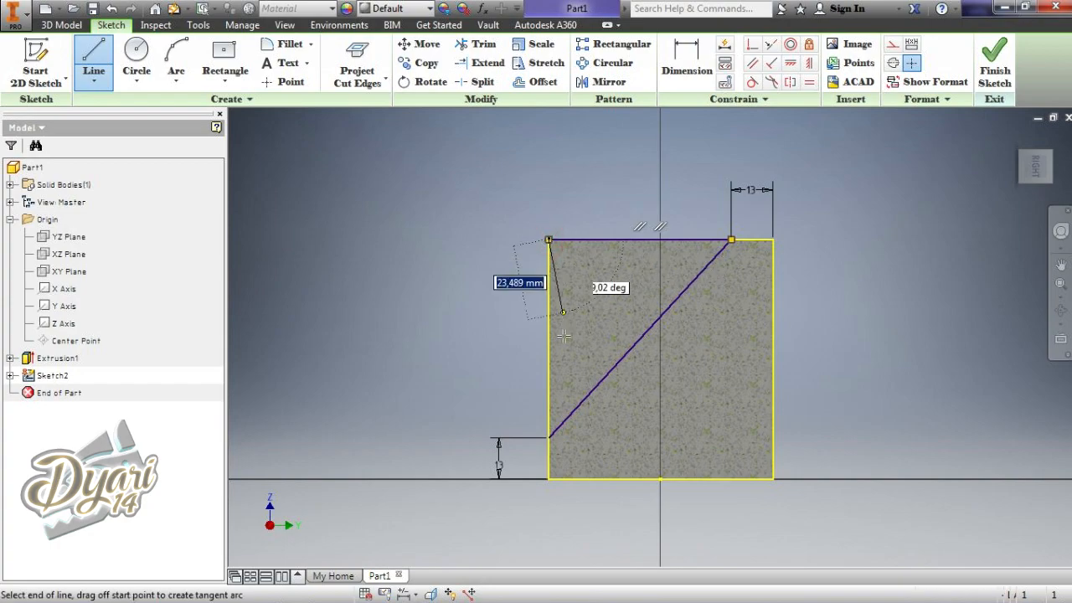
{"action": "left_click", "coordinate": [548, 436]}
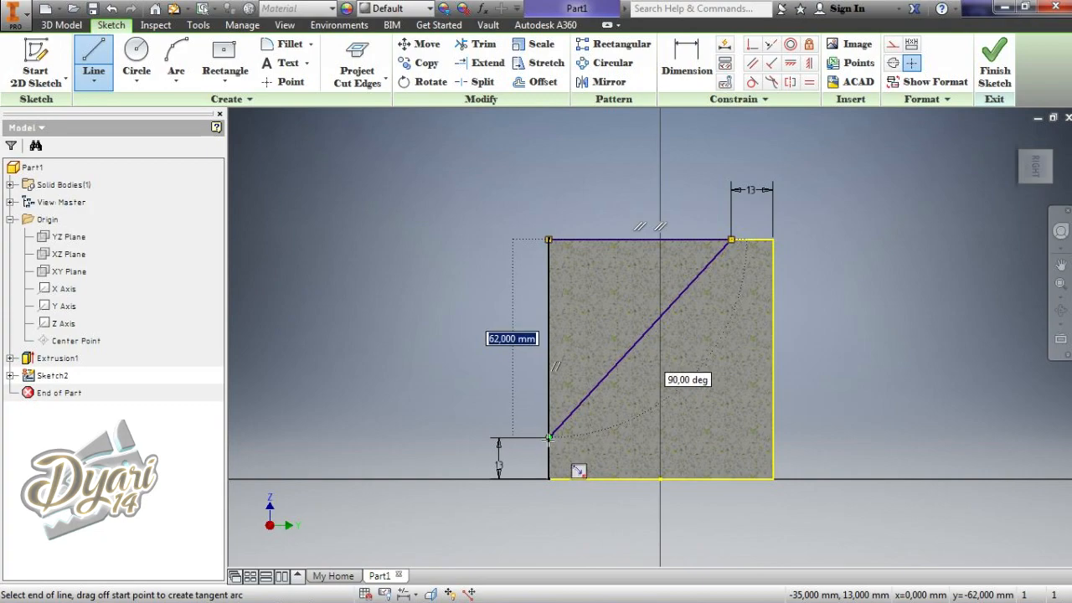
{"action": "left_click", "coordinate": [548, 438]}
{"action": "right_click", "coordinate": [941, 208]}
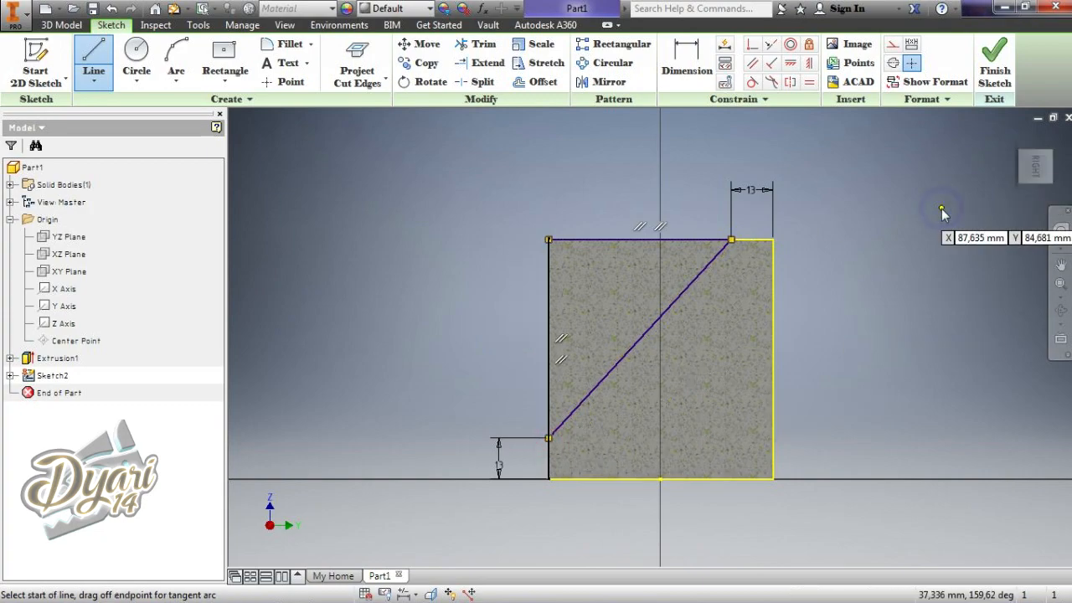
{"action": "left_click", "coordinate": [995, 207]}
Finish the sketch and end the section view to display the whole block
{"action": "left_click", "coordinate": [986, 87]}
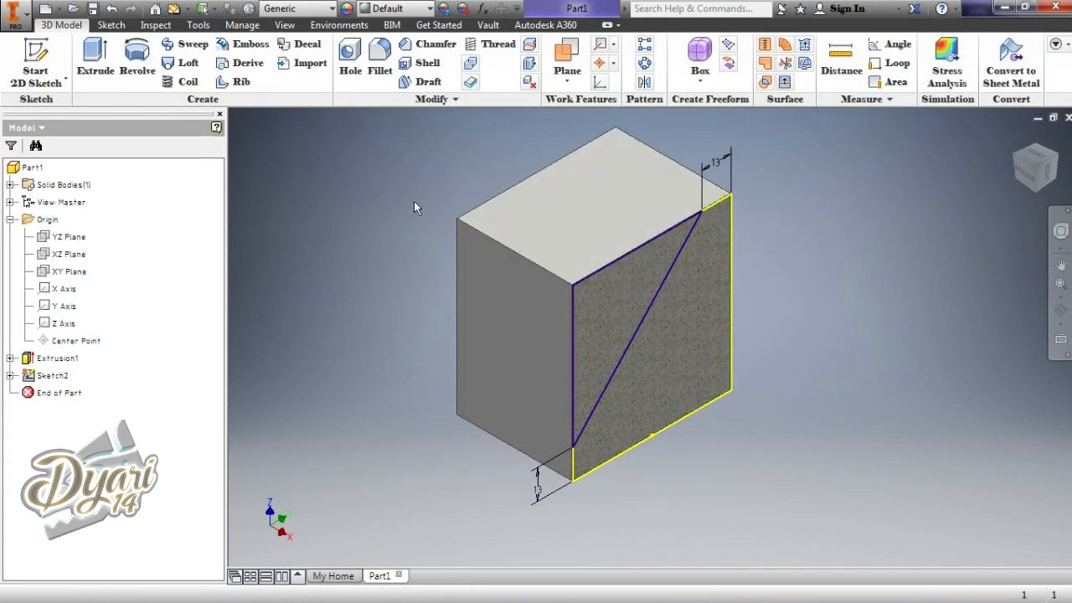
{"action": "left_click", "coordinate": [283, 27]}
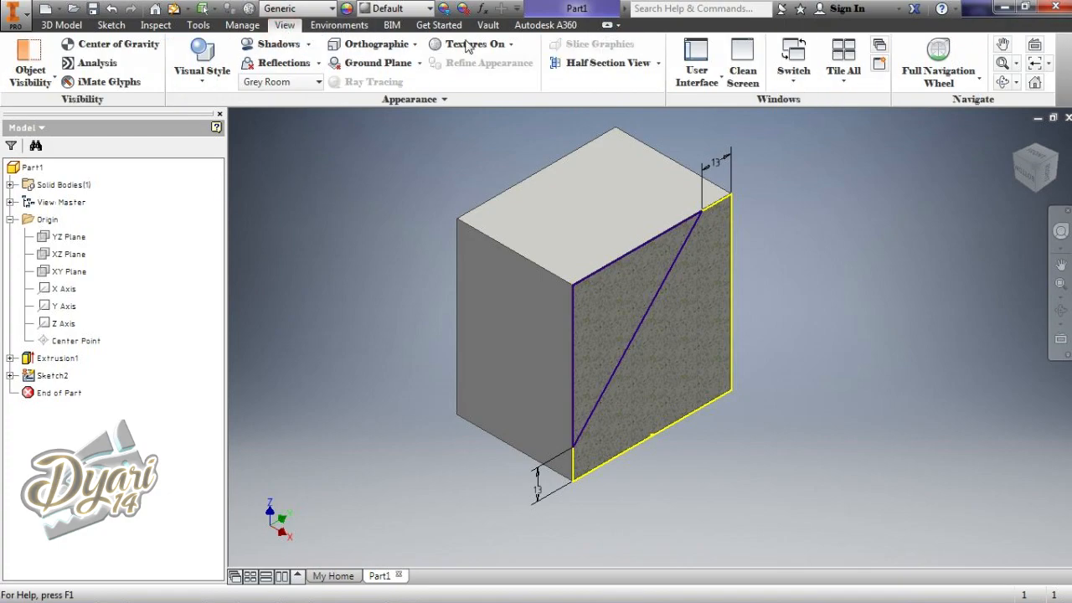
{"action": "left_click", "coordinate": [658, 65]}
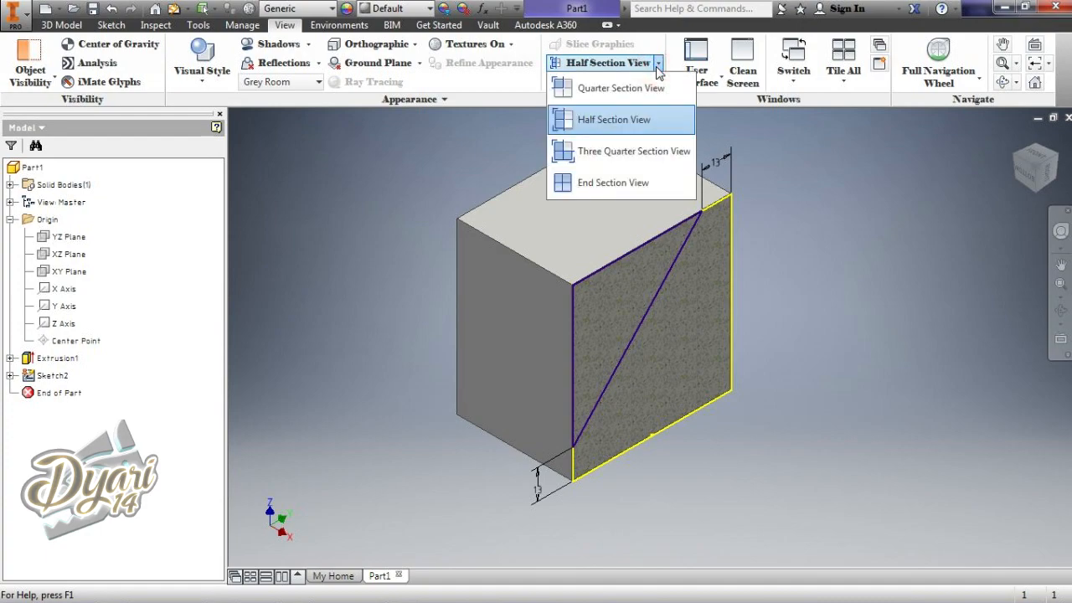
{"action": "left_click", "coordinate": [662, 185]}
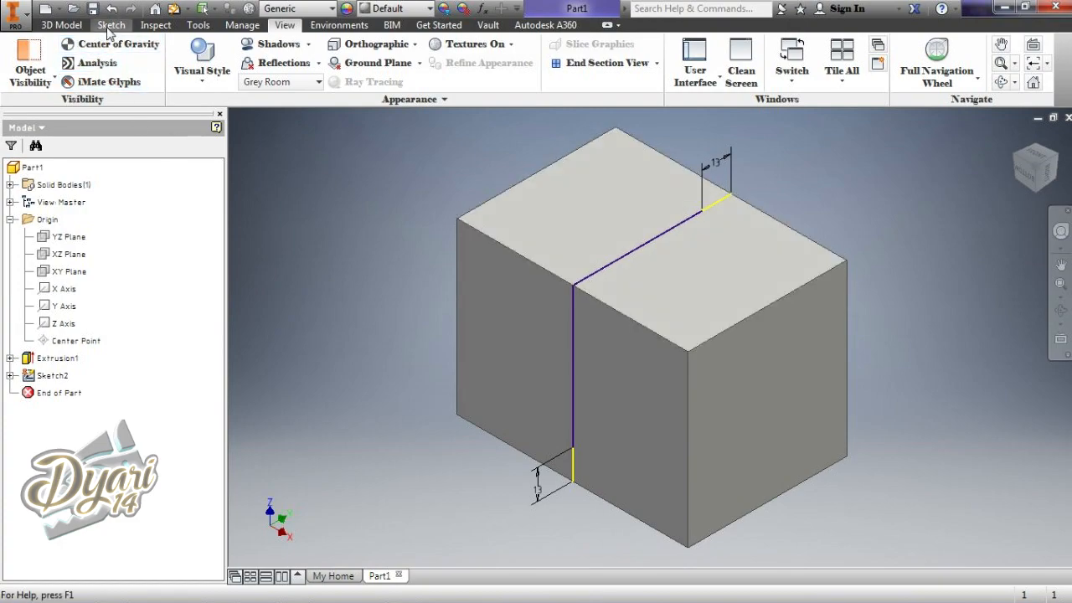
Extrude the triangle profile as a symmetric cut with a distance of 32 mm to form the sloped slot
{"action": "left_click", "coordinate": [70, 27]}
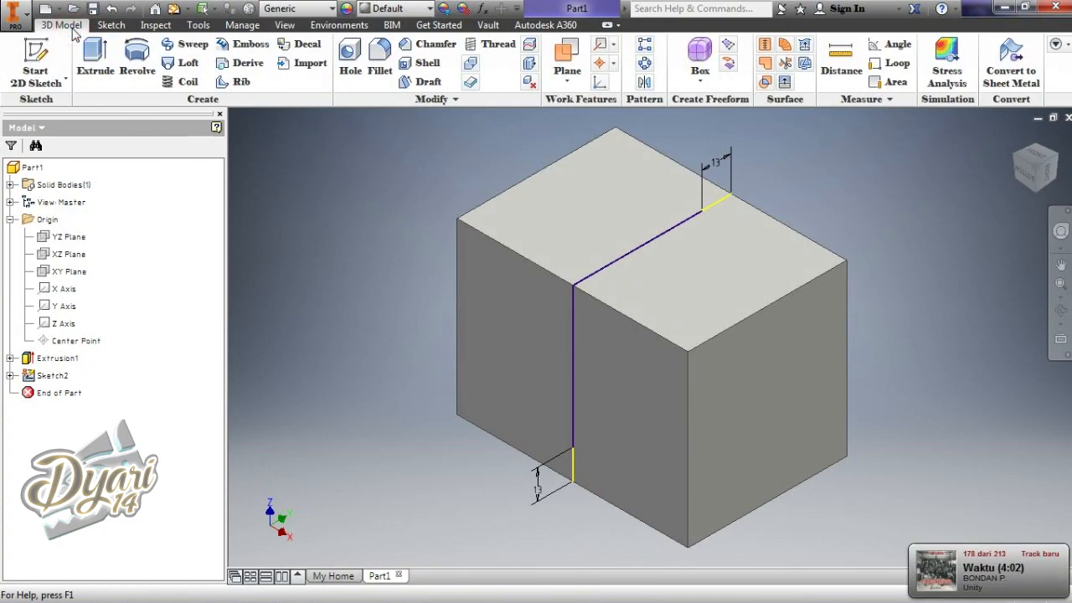
{"action": "left_click", "coordinate": [97, 62]}
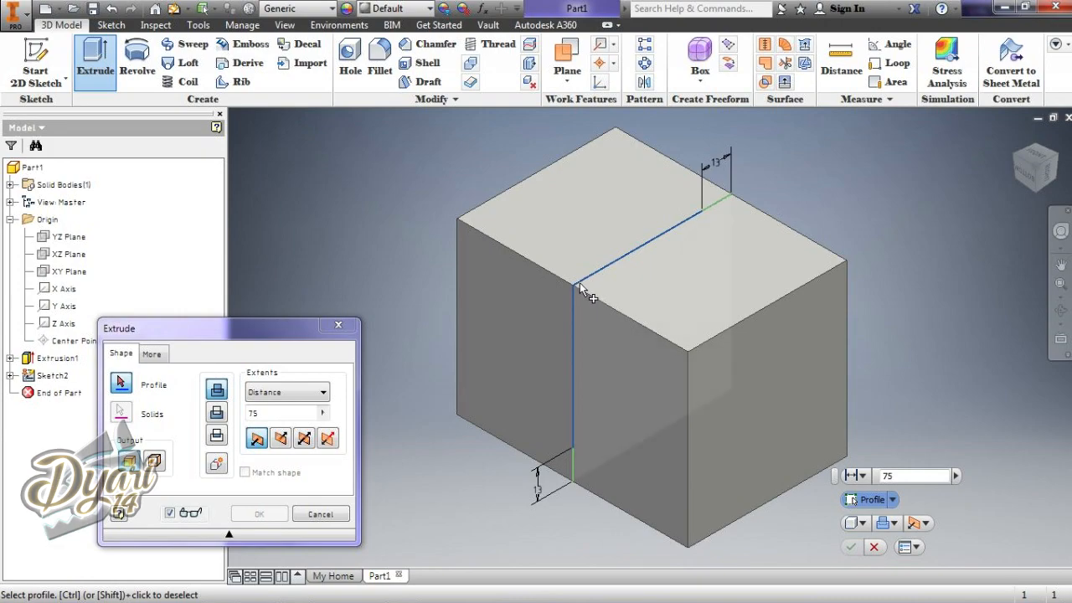
{"action": "scroll", "coordinate": [590, 288], "scroll_direction": "down", "scroll_amount": 2}
{"action": "scroll", "coordinate": [590, 287], "scroll_direction": "up", "scroll_amount": 5}
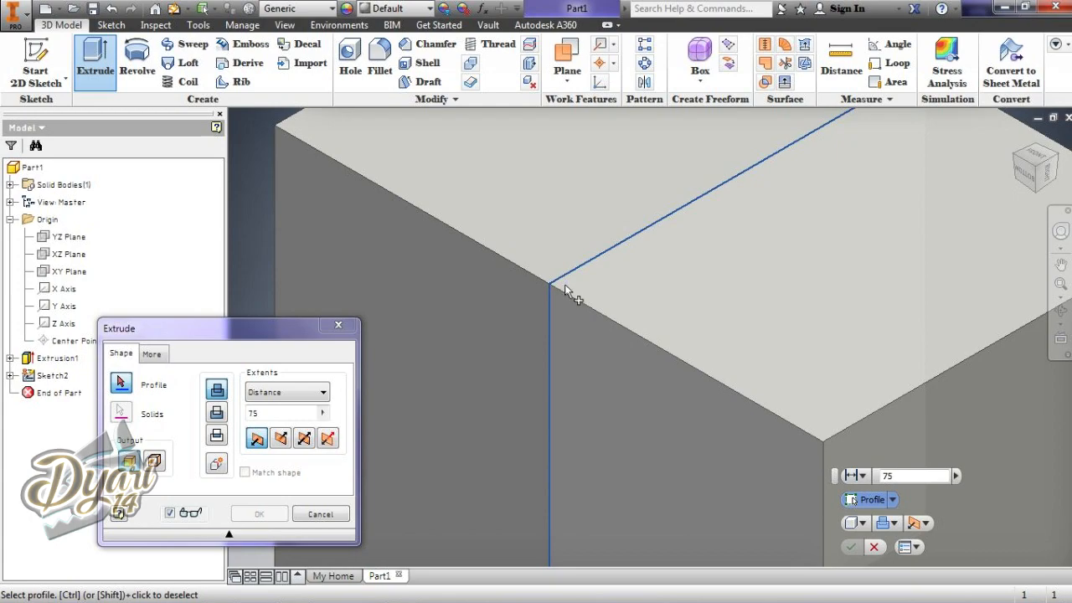
{"action": "left_click", "coordinate": [601, 261]}
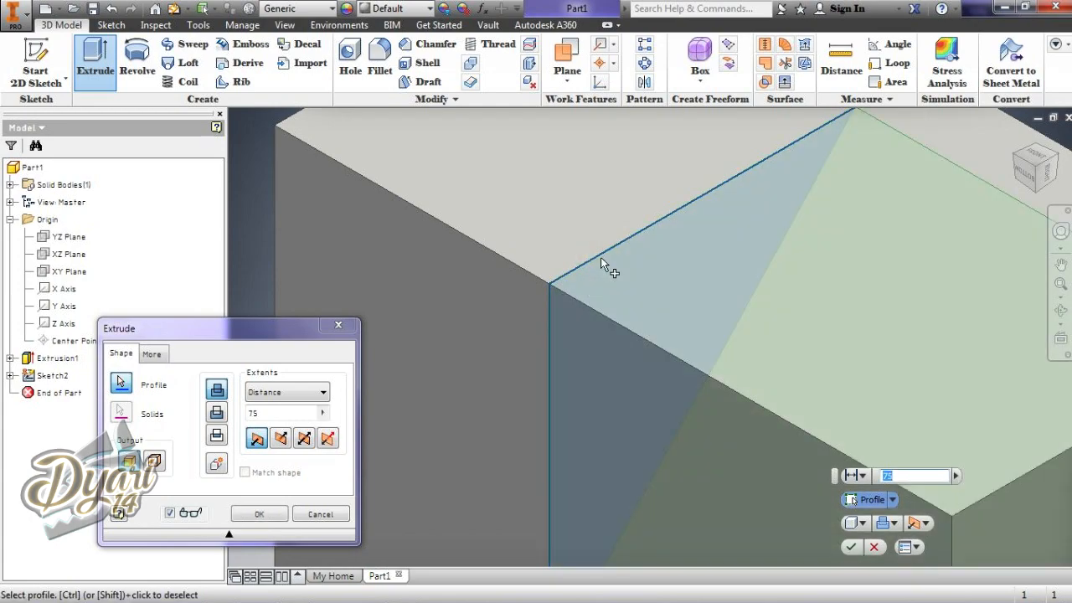
{"action": "scroll", "coordinate": [571, 297], "scroll_direction": "down", "scroll_amount": 3}
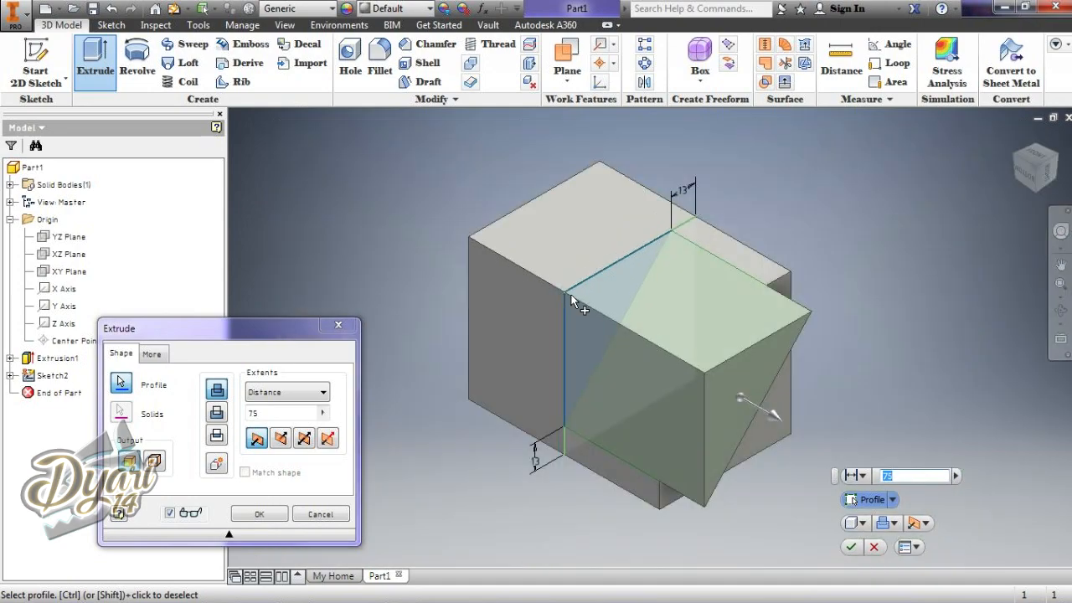
{"action": "left_click", "coordinate": [217, 413]}
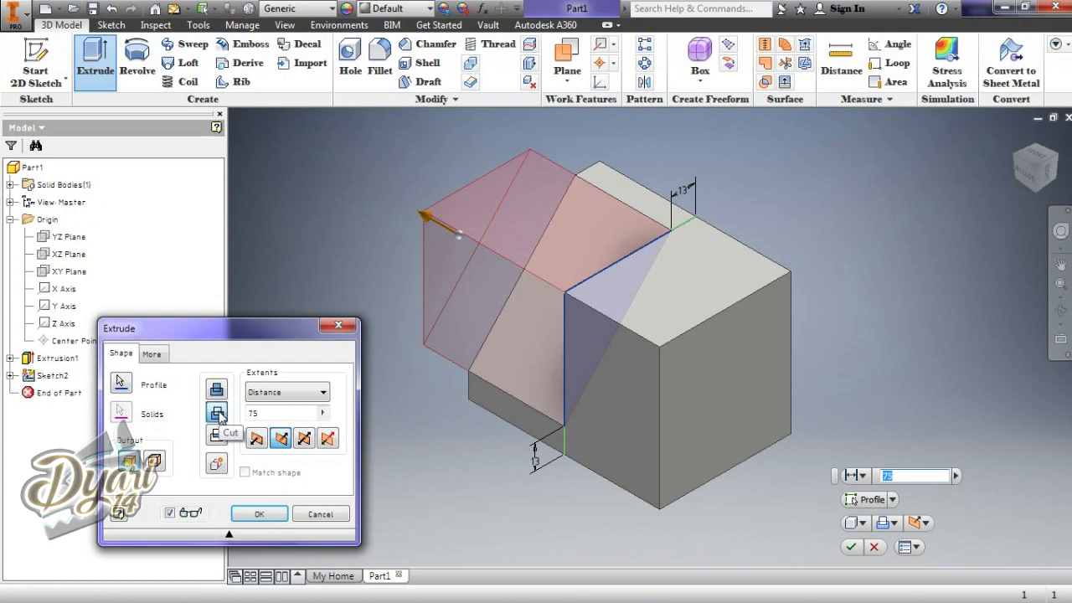
{"action": "left_click", "coordinate": [304, 440]}
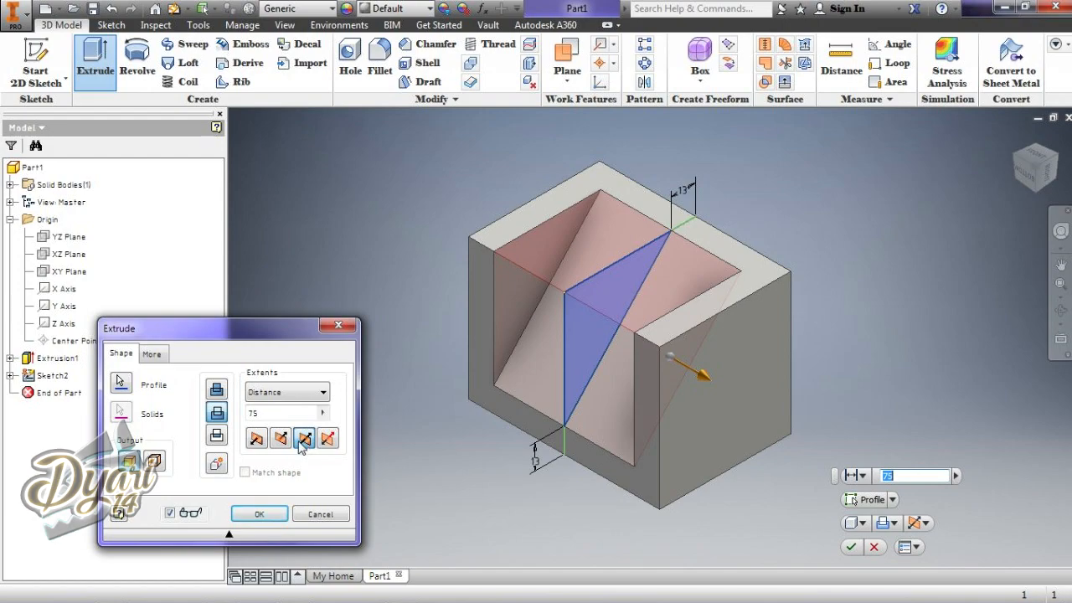
{"action": "left_click", "coordinate": [265, 413]}
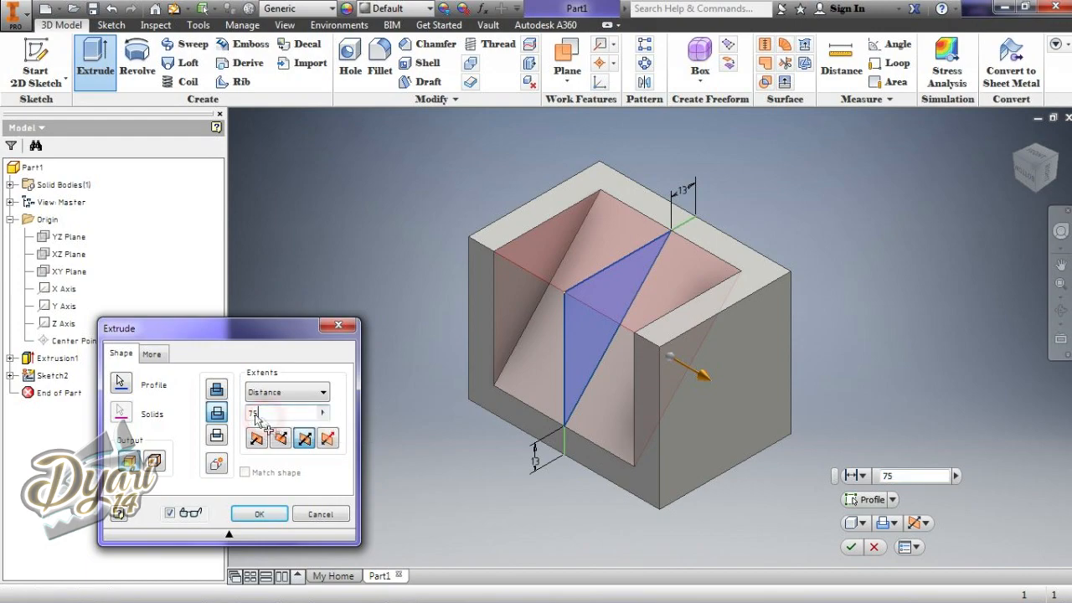
{"action": "left_click", "coordinate": [211, 423]}
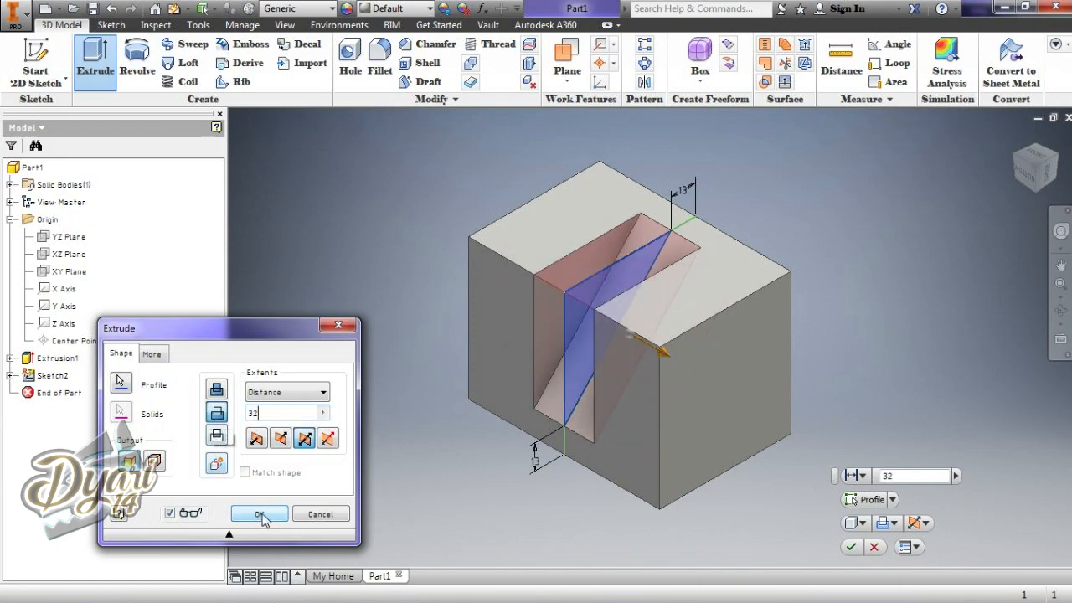
{"action": "left_click", "coordinate": [262, 516]}
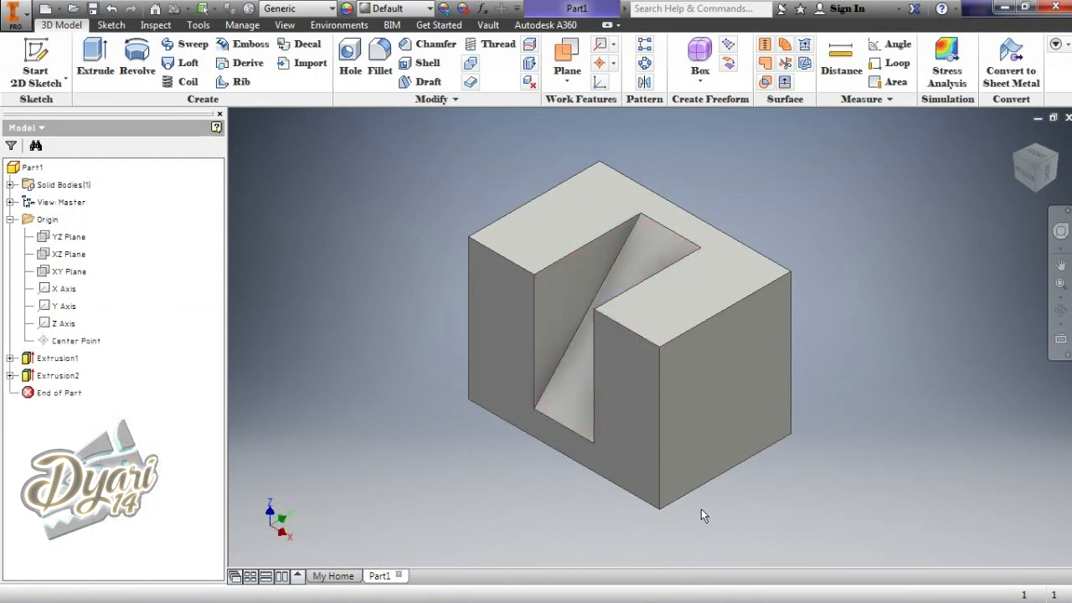
Start a sketch on the block's right side face and project the face's outline into it
{"action": "left_click", "coordinate": [712, 413]}
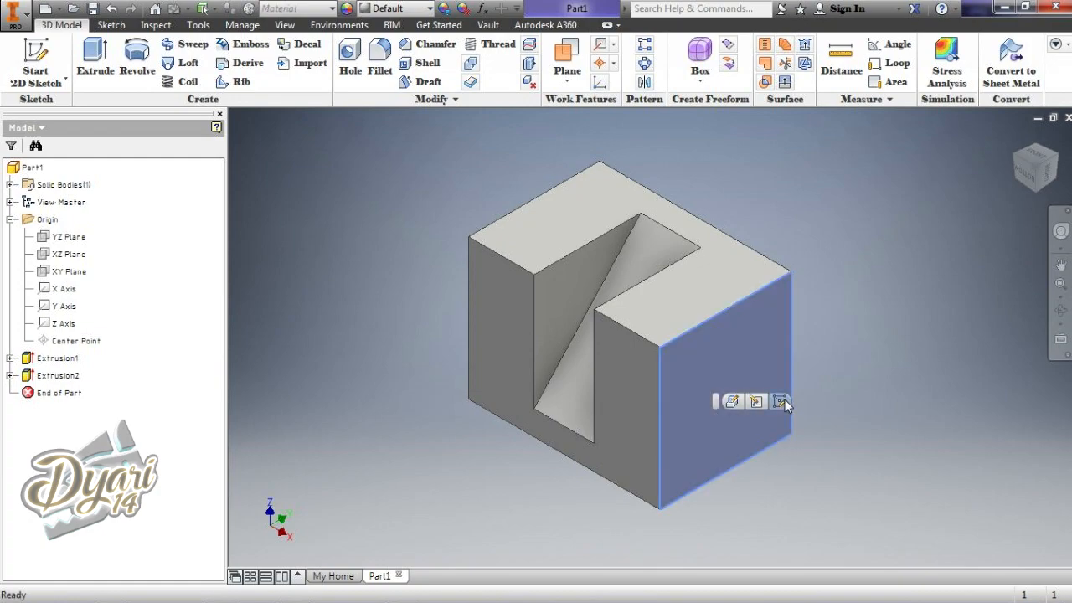
{"action": "left_click", "coordinate": [780, 402]}
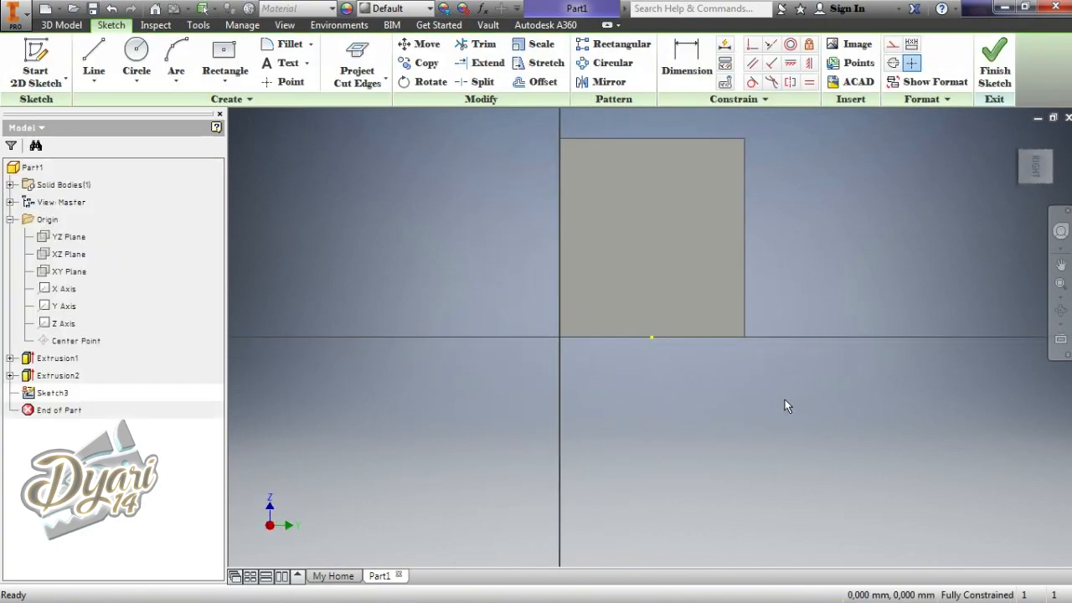
{"action": "left_click", "coordinate": [358, 82]}
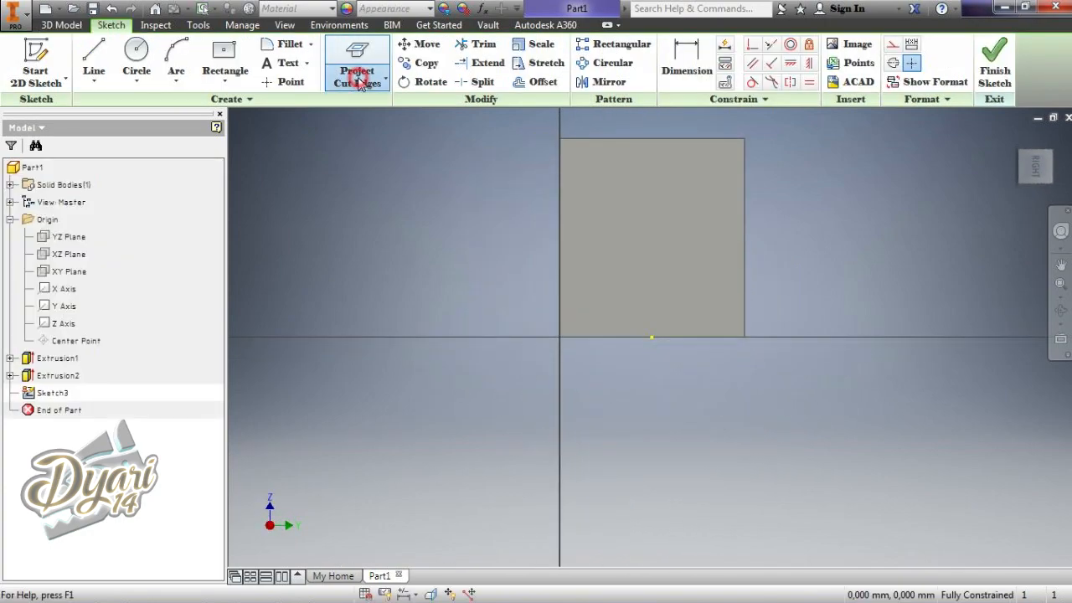
{"action": "left_click", "coordinate": [374, 103]}
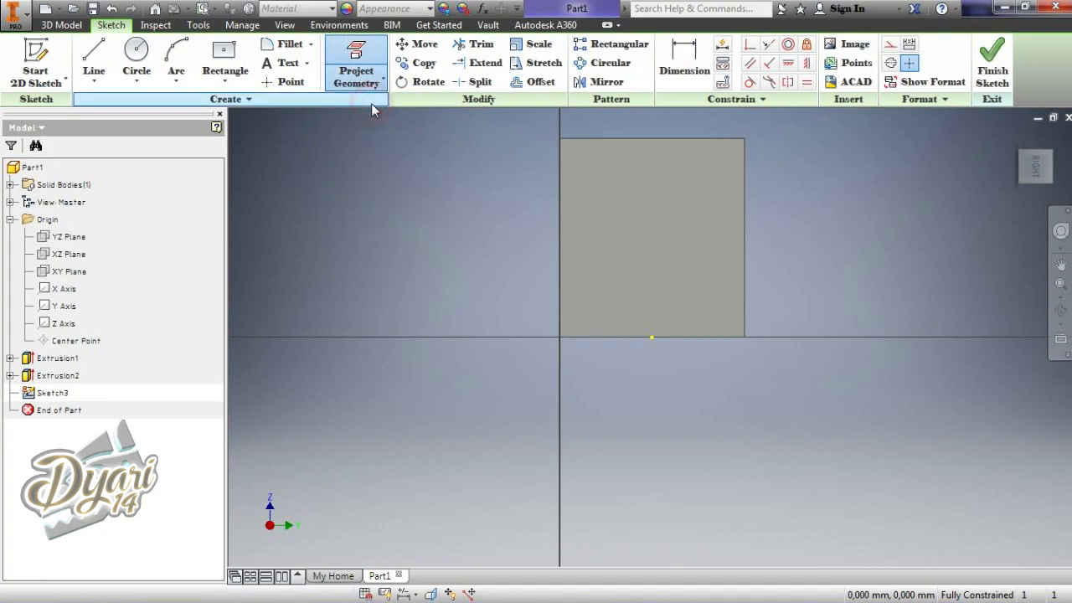
{"action": "left_click", "coordinate": [688, 257]}
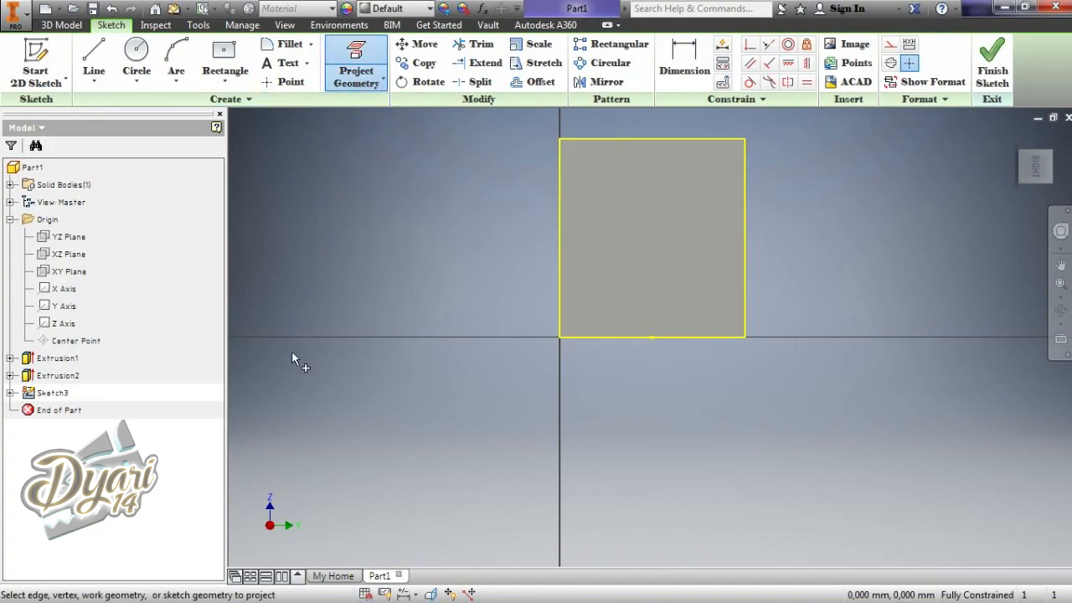
Sketch connected lines: a diagonal from the left edge, a horizontal about 25 mm above the bottom, and a vertical to the top edge
{"action": "left_click", "coordinate": [84, 55]}
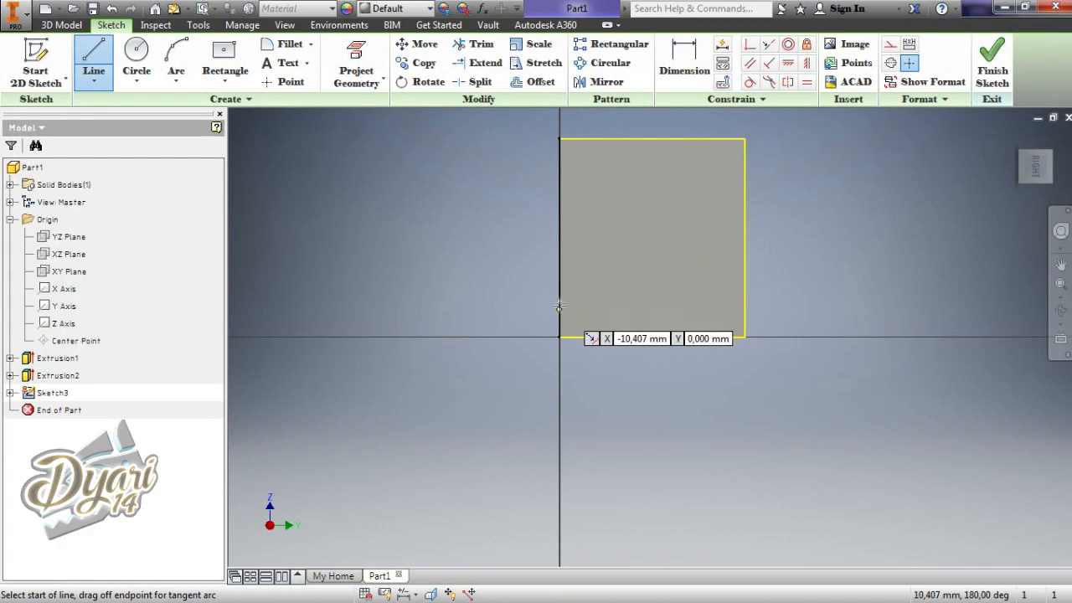
{"action": "left_click", "coordinate": [559, 307]}
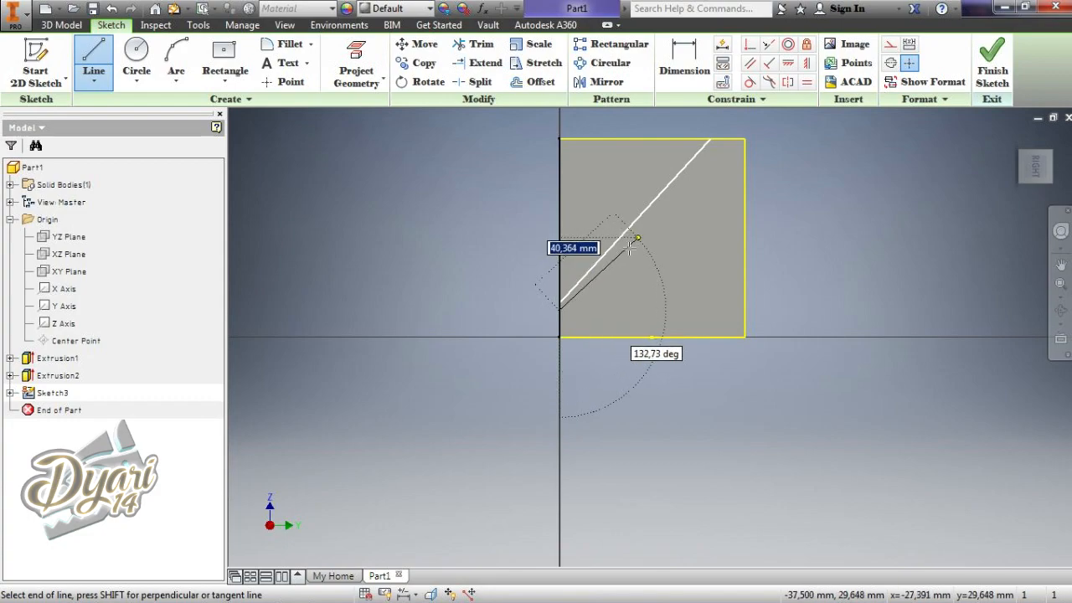
{"action": "left_click", "coordinate": [613, 270]}
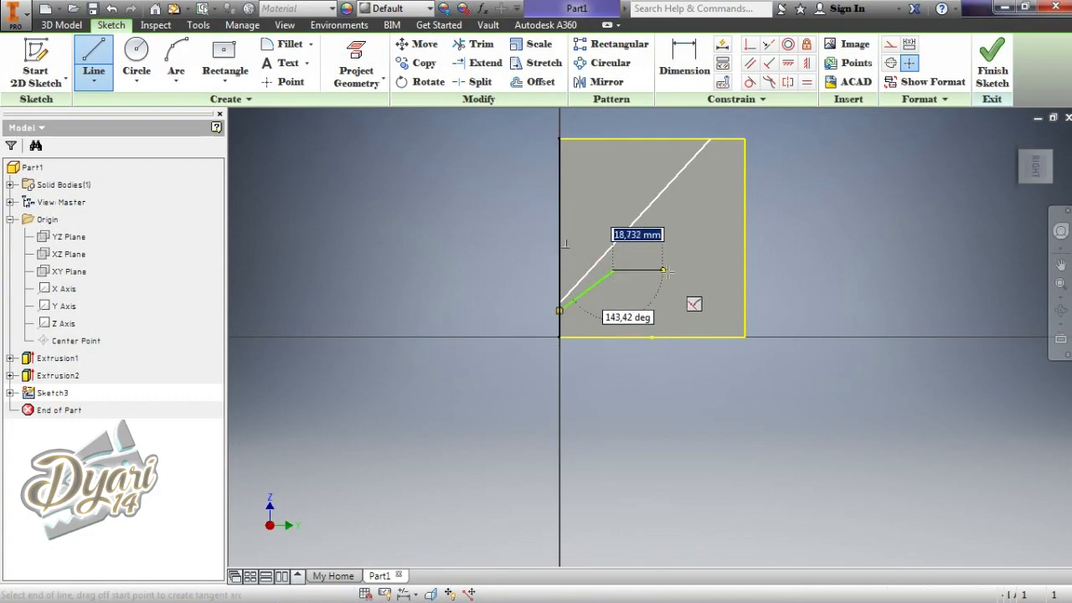
{"action": "left_click", "coordinate": [699, 269]}
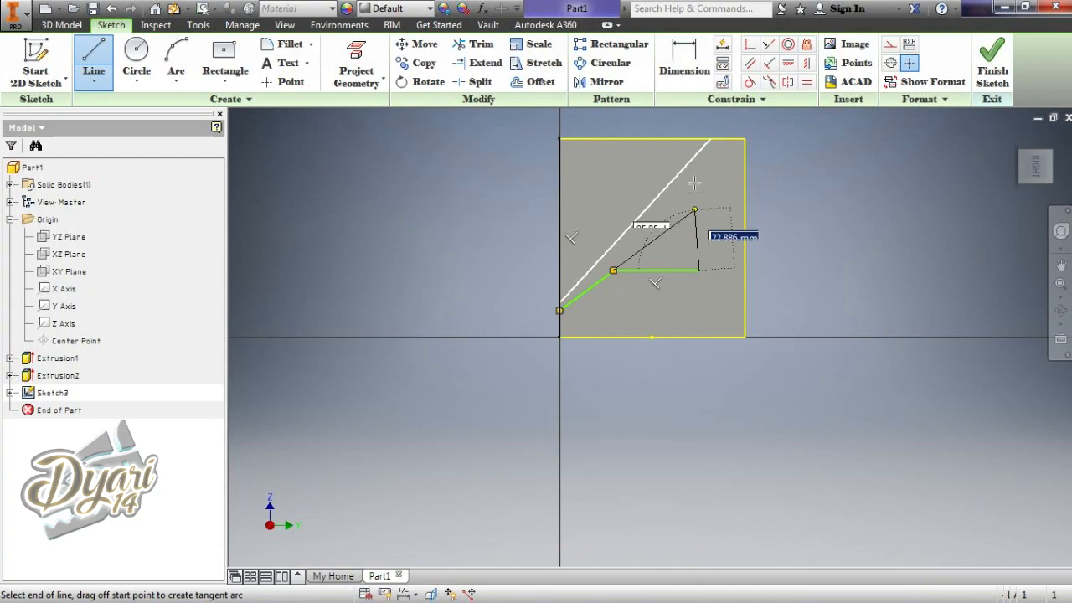
{"action": "left_click", "coordinate": [700, 139]}
{"action": "left_click", "coordinate": [700, 138]}
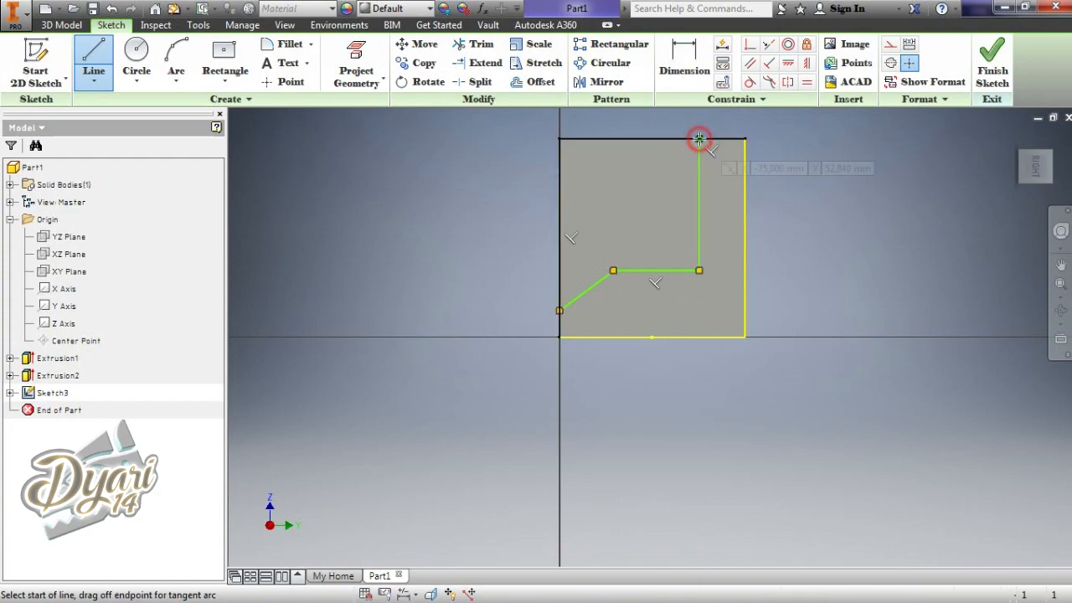
{"action": "right_click", "coordinate": [824, 180]}
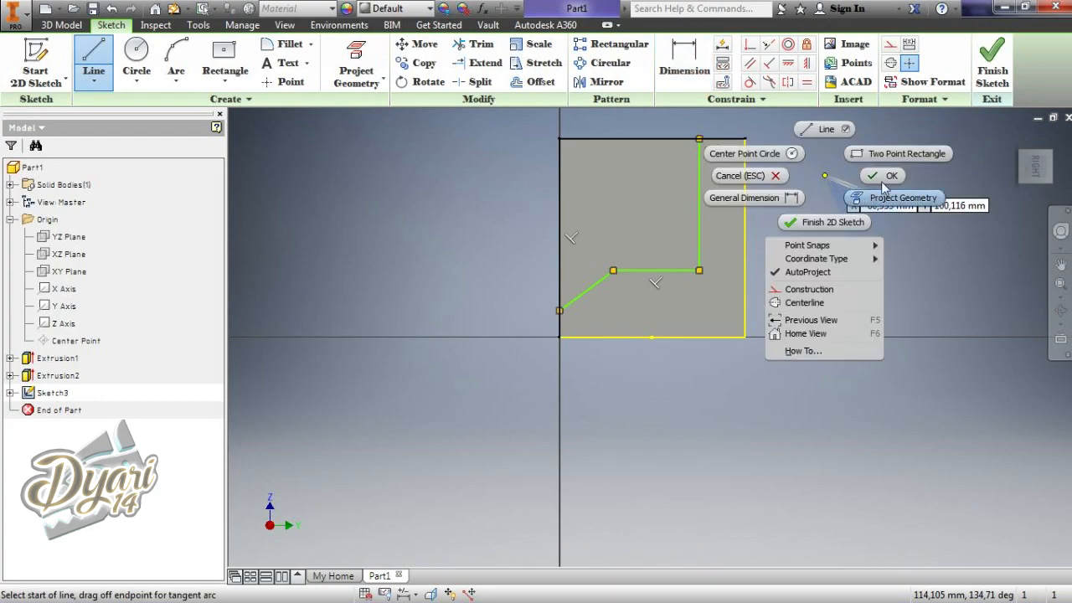
{"action": "left_click", "coordinate": [884, 178]}
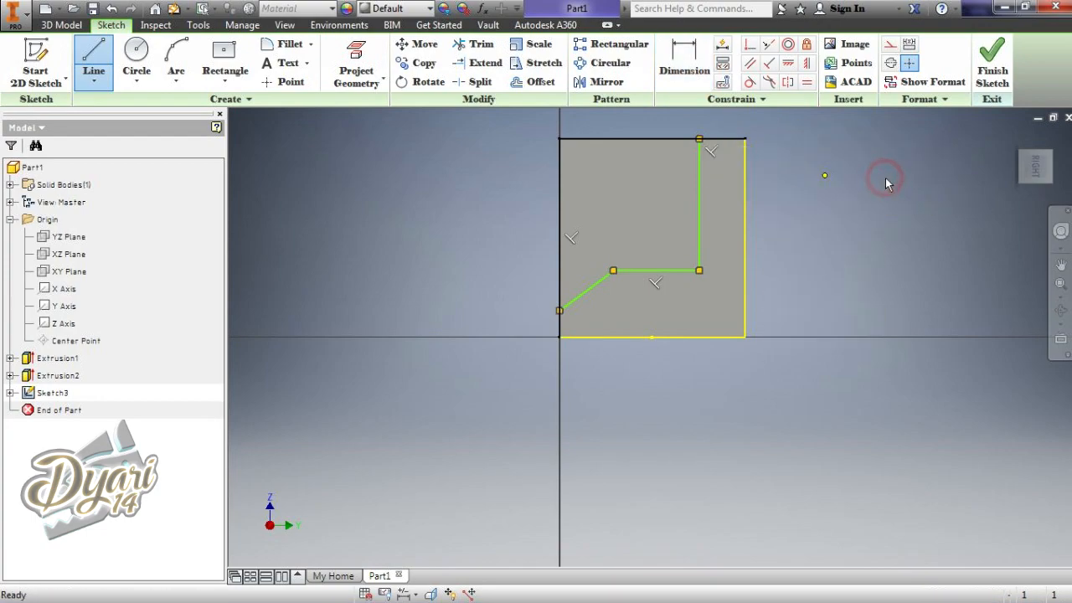
Dimension the vertical line from the projected right edge and set the distance to 13 mm
{"action": "left_click", "coordinate": [683, 79]}
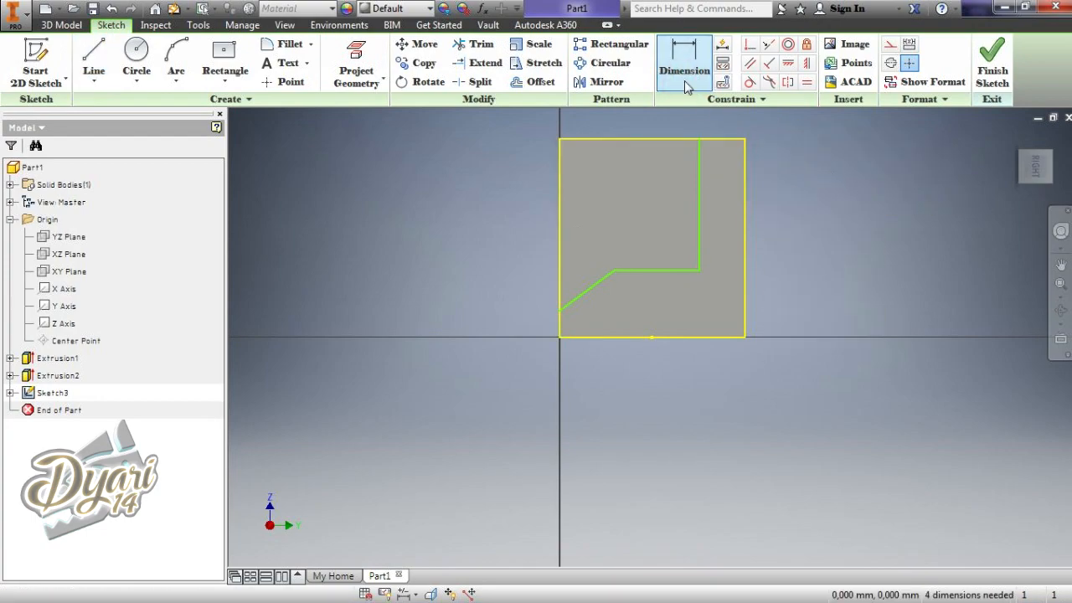
{"action": "left_click", "coordinate": [700, 151]}
{"action": "left_click", "coordinate": [743, 172]}
{"action": "left_click", "coordinate": [722, 434]}
{"action": "left_click", "coordinate": [801, 496]}
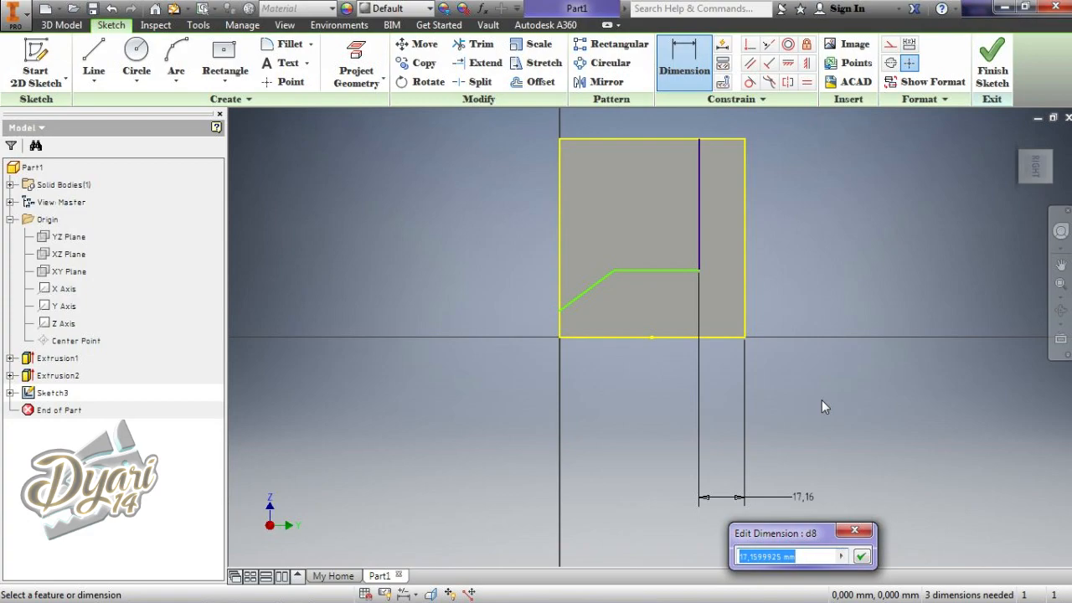
{"action": "type", "text": "1"}
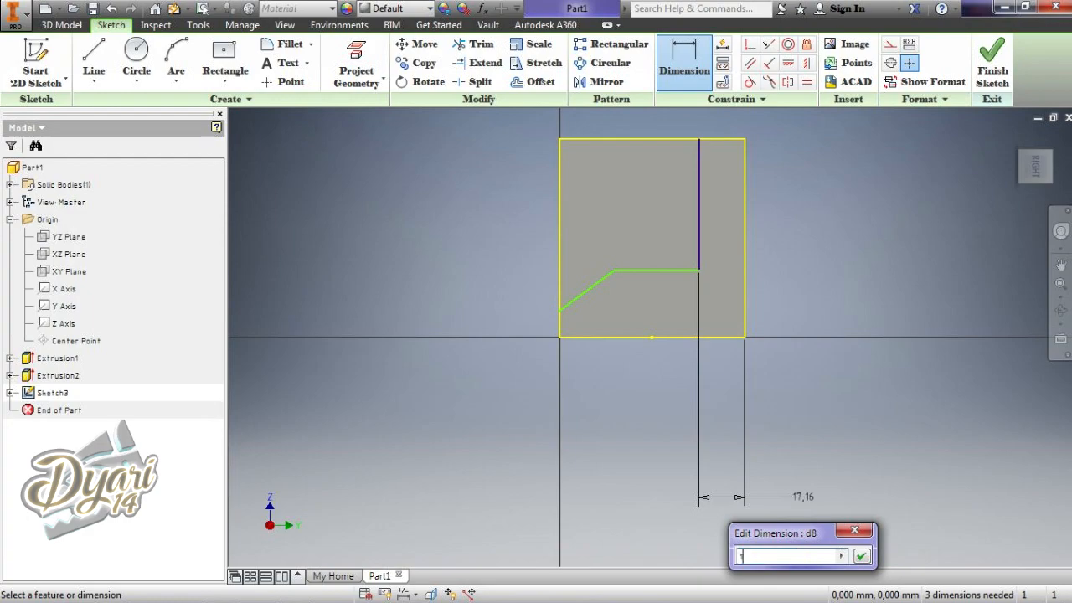
{"action": "type", "text": "3"}
{"action": "key", "text": "Return"}
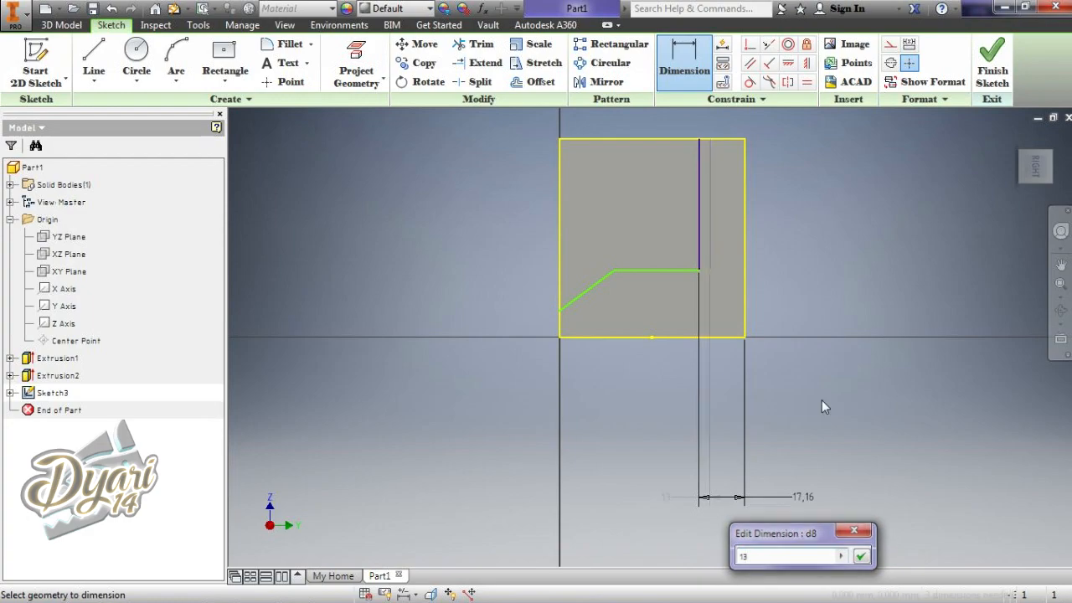
Dimension the horizontal line from the projected bottom edge and set the height to 32 mm
{"action": "left_click", "coordinate": [668, 270]}
{"action": "left_click", "coordinate": [683, 339]}
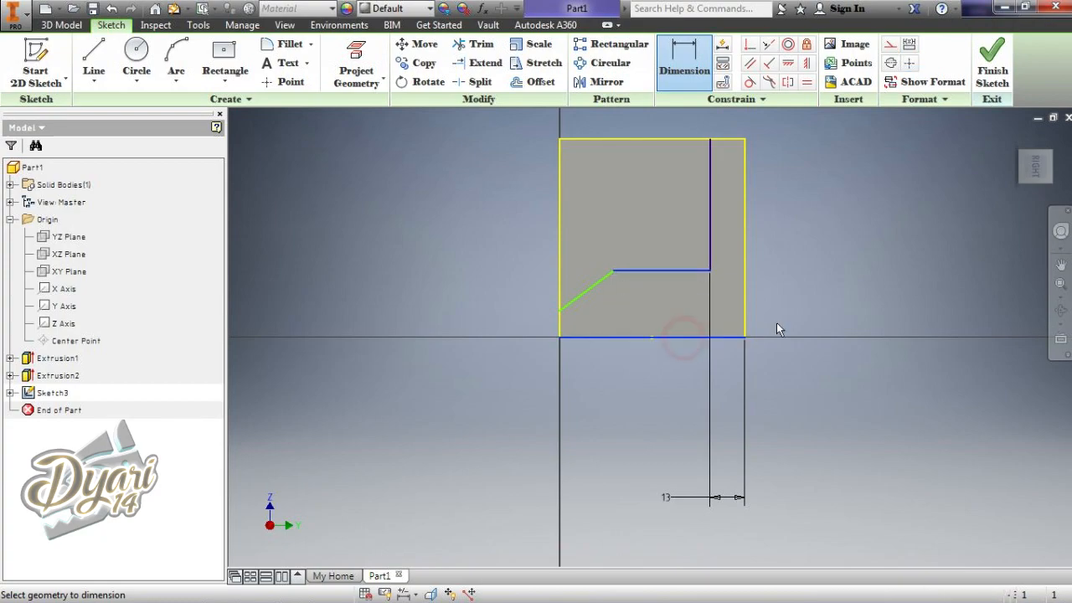
{"action": "left_click", "coordinate": [824, 312]}
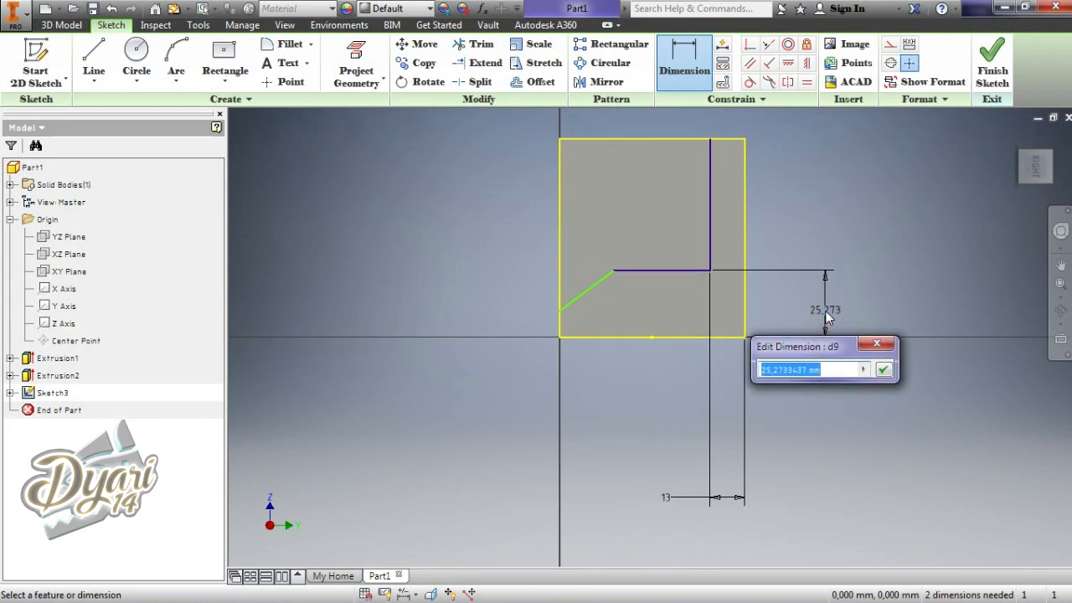
{"action": "type", "text": "32"}
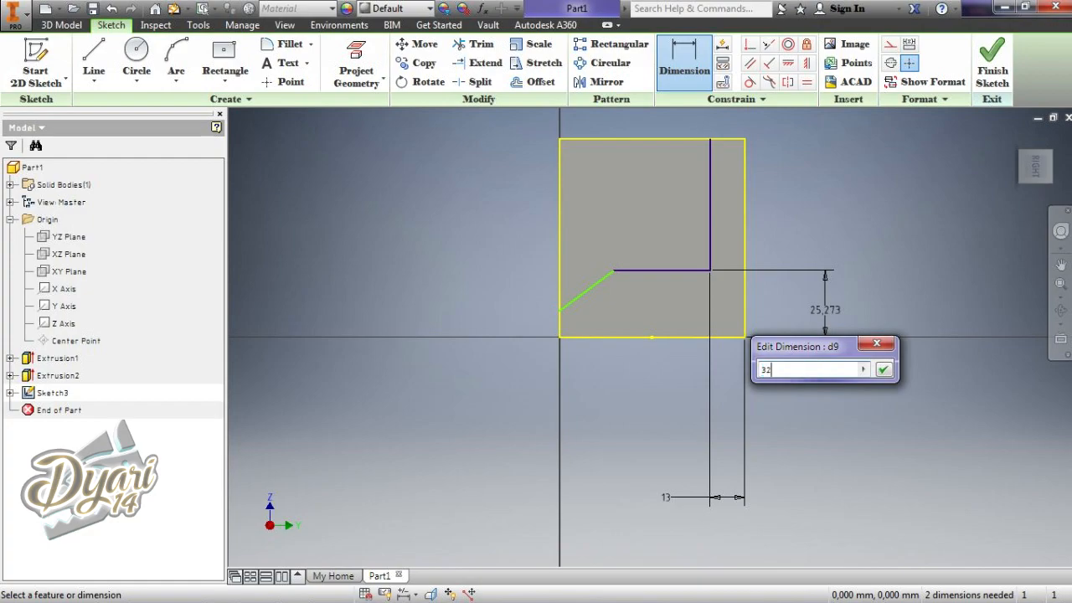
{"action": "left_click", "coordinate": [883, 369]}
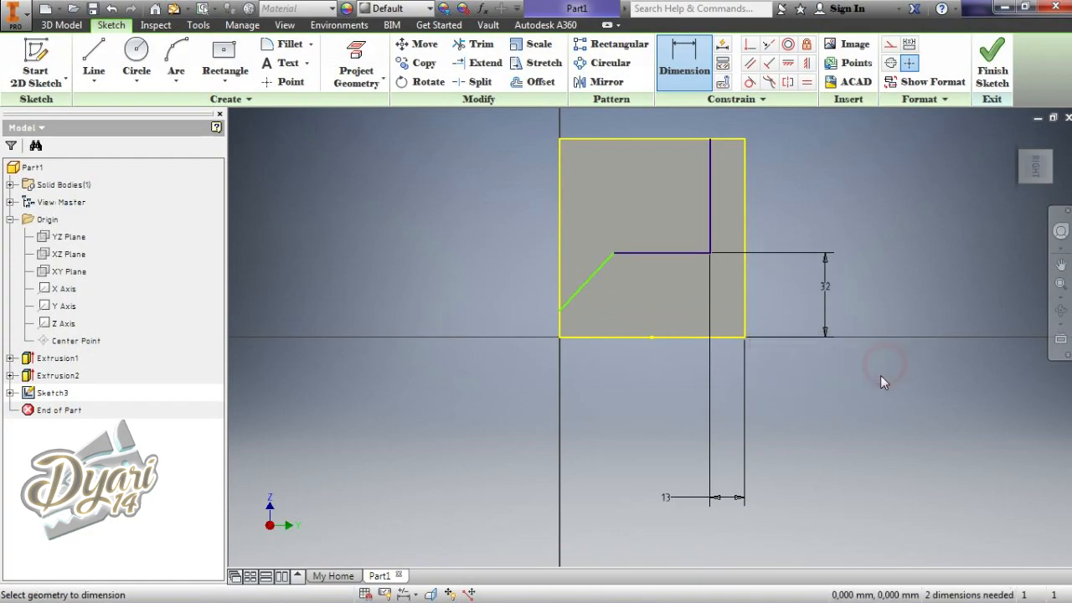
Dimension the diagonal's upper endpoint from the projected right edge and set the distance to 48 mm
{"action": "left_click", "coordinate": [614, 253]}
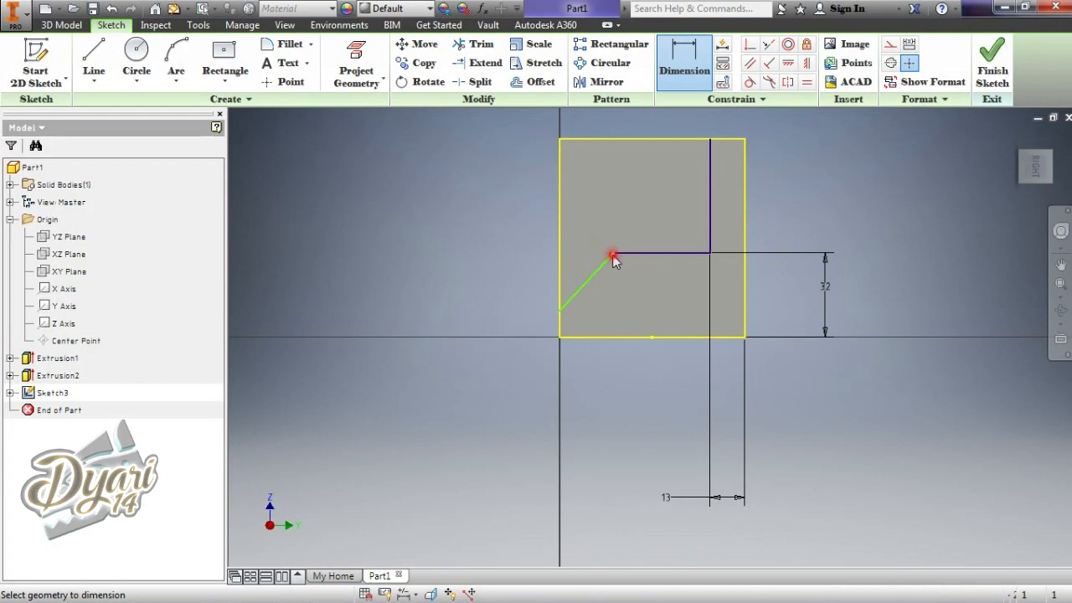
{"action": "left_click", "coordinate": [744, 304]}
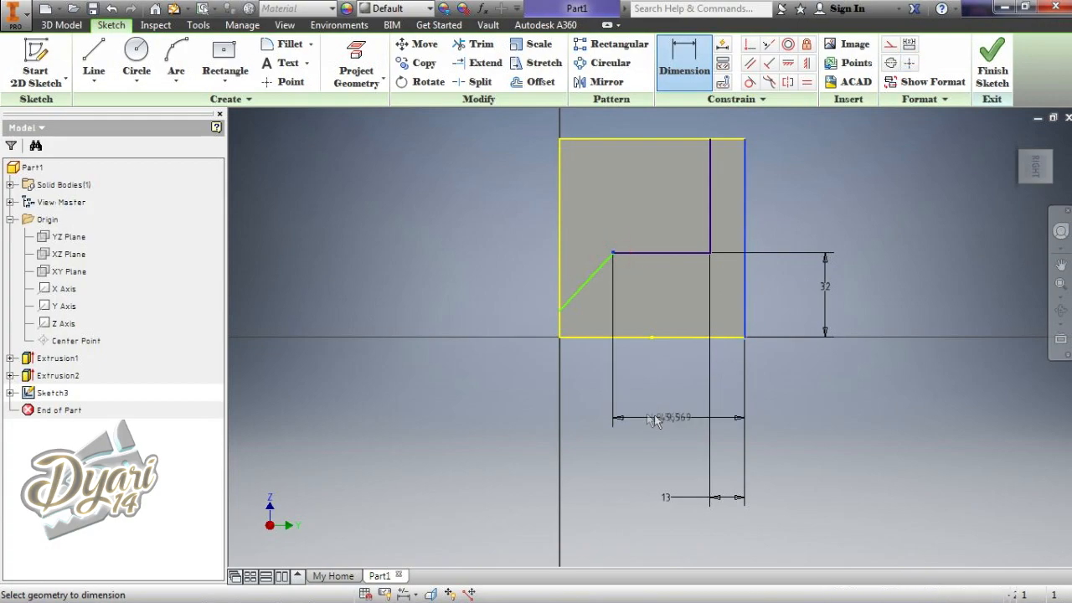
{"action": "left_click", "coordinate": [660, 413]}
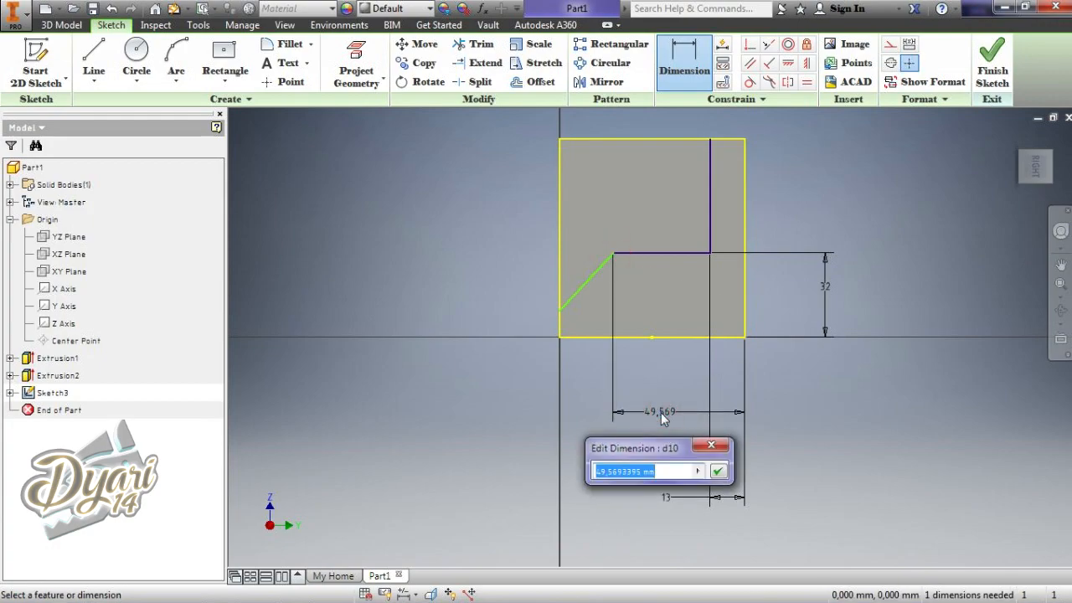
{"action": "key", "text": "BackSpace"}
{"action": "type", "text": "48"}
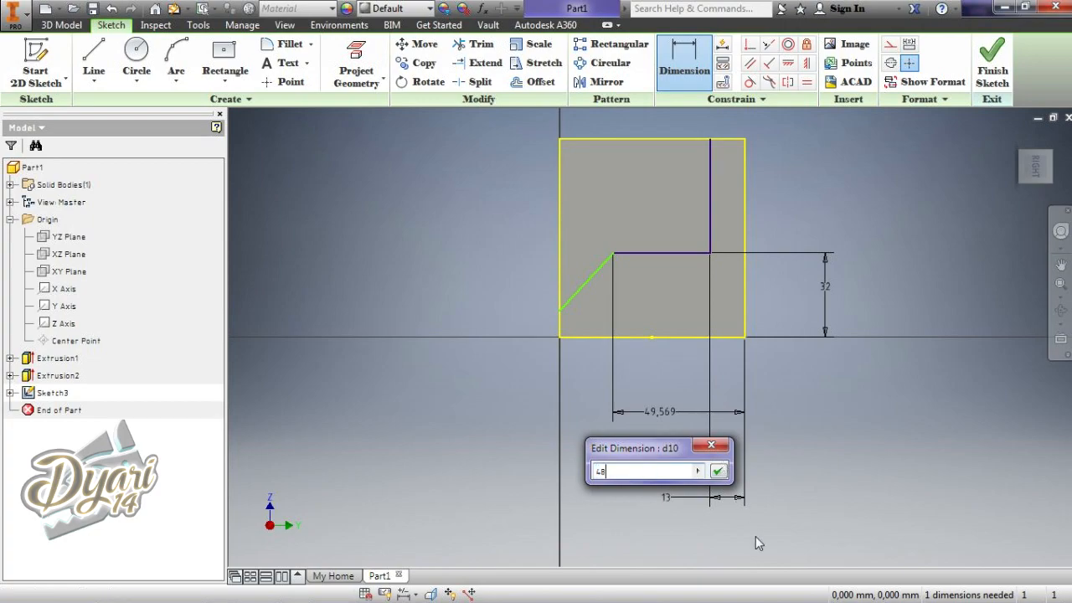
{"action": "left_click", "coordinate": [718, 471]}
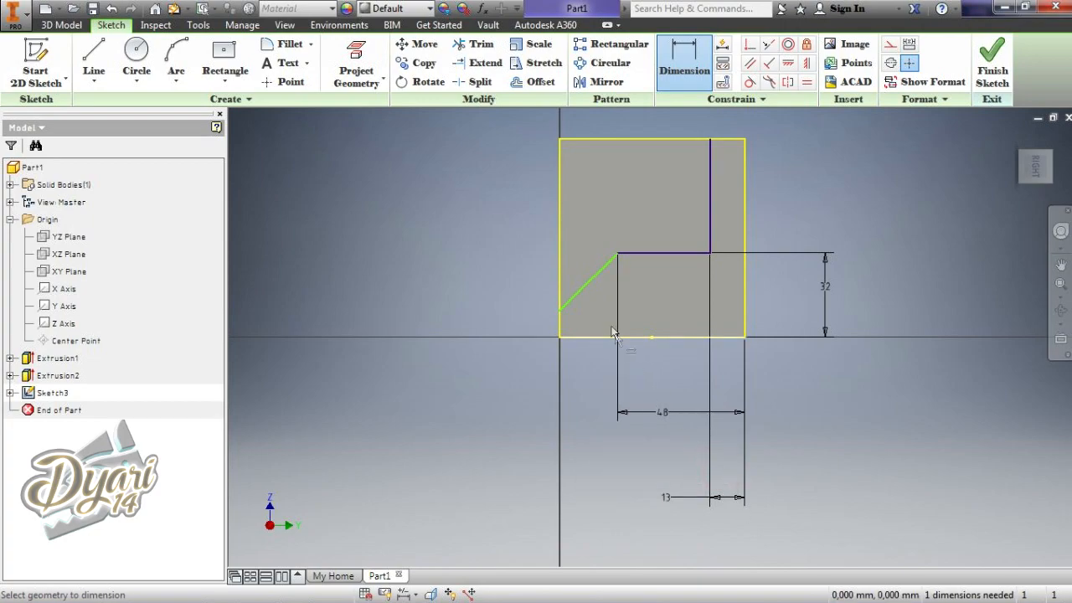
Dimension the diagonal's lower endpoint from the projected bottom edge, set the height to 13 mm, and finish the sketch
{"action": "left_click", "coordinate": [558, 311]}
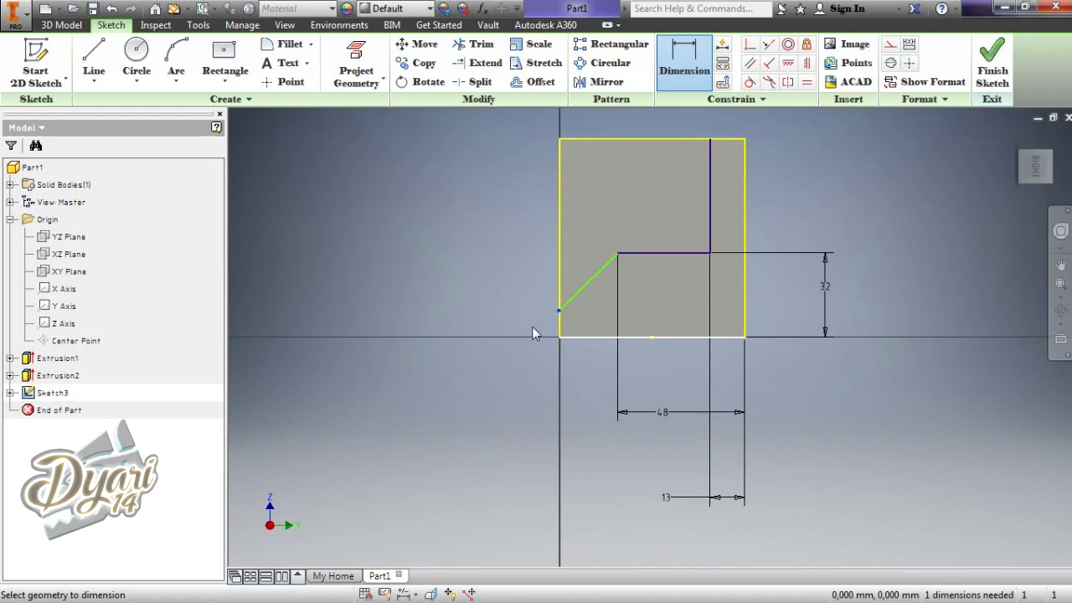
{"action": "left_click", "coordinate": [486, 249]}
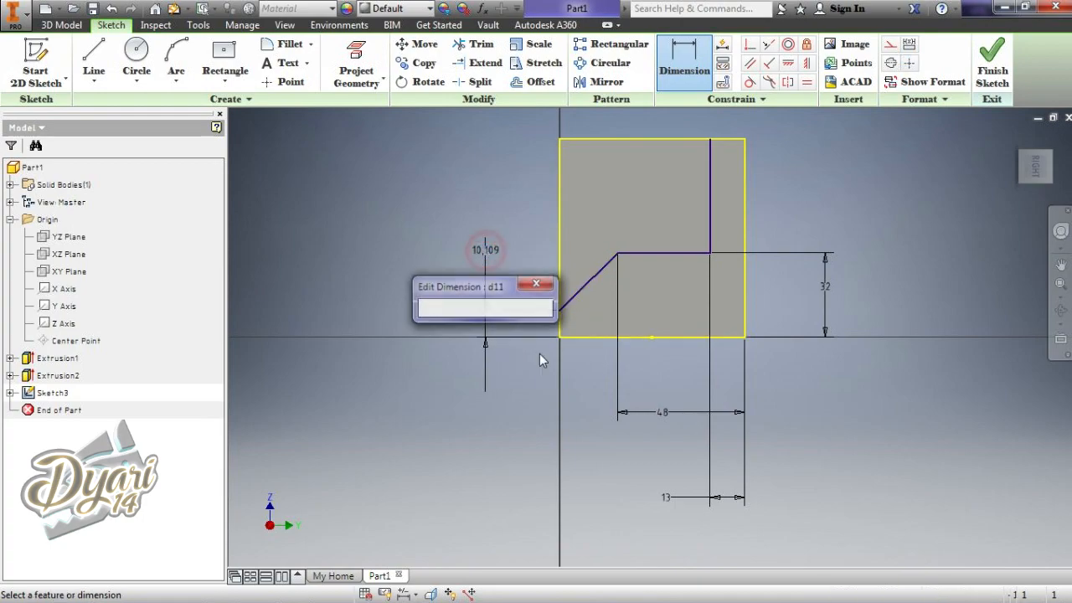
{"action": "type", "text": "13"}
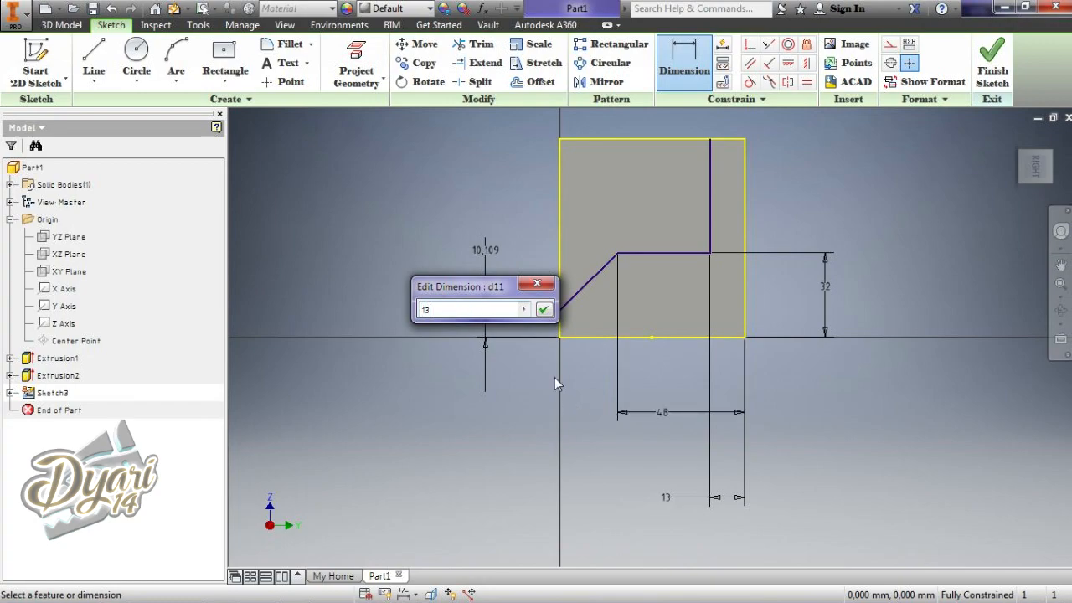
{"action": "left_click", "coordinate": [543, 310]}
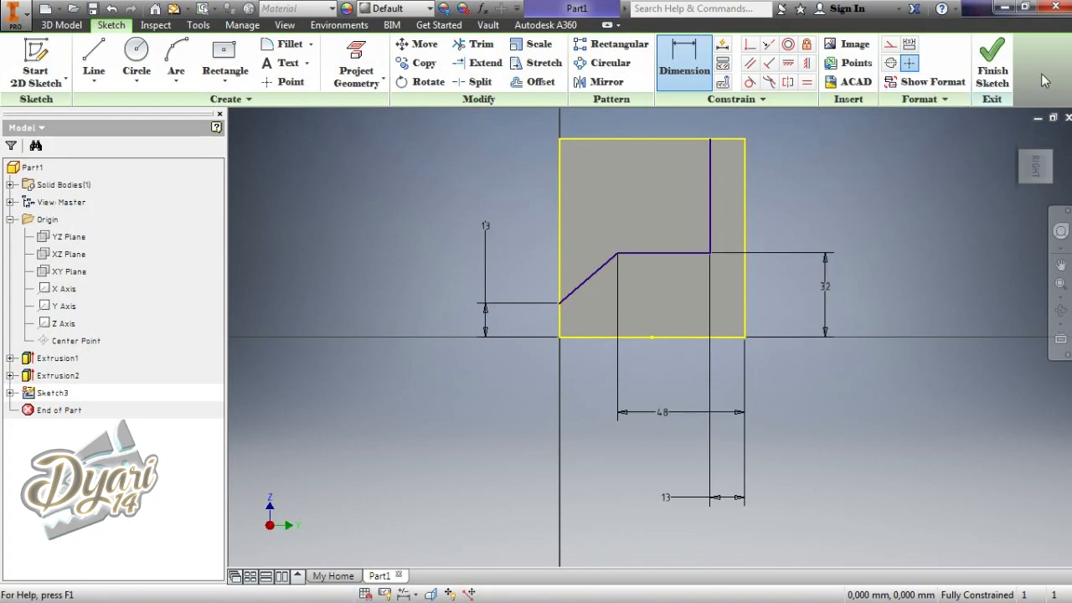
{"action": "left_click", "coordinate": [997, 76]}
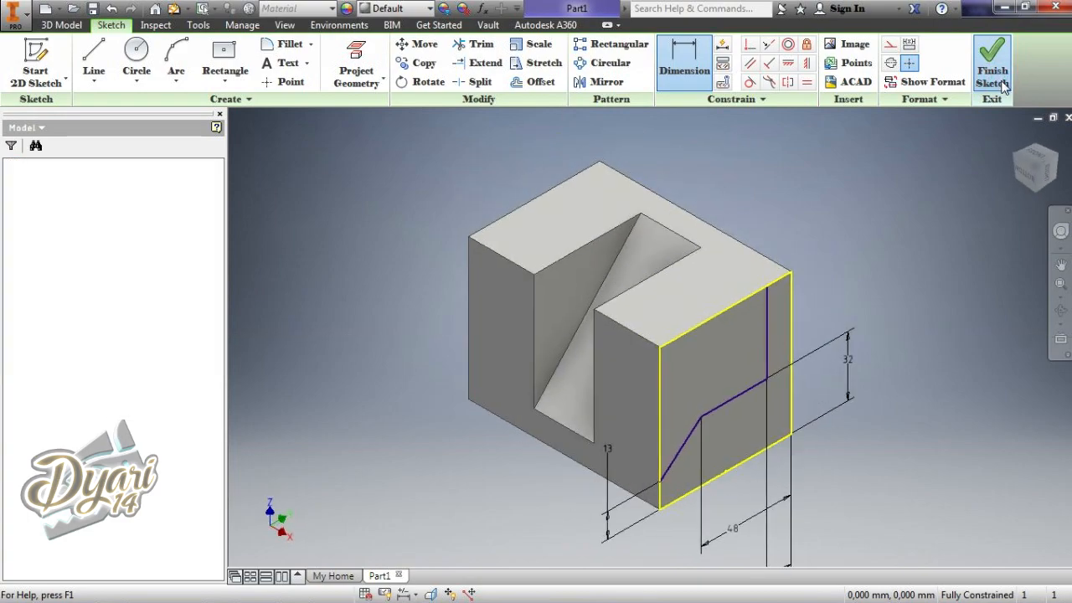
Extrude the region above the stepped profile line as a cut 22 mm deep into the block
{"action": "left_click", "coordinate": [96, 65]}
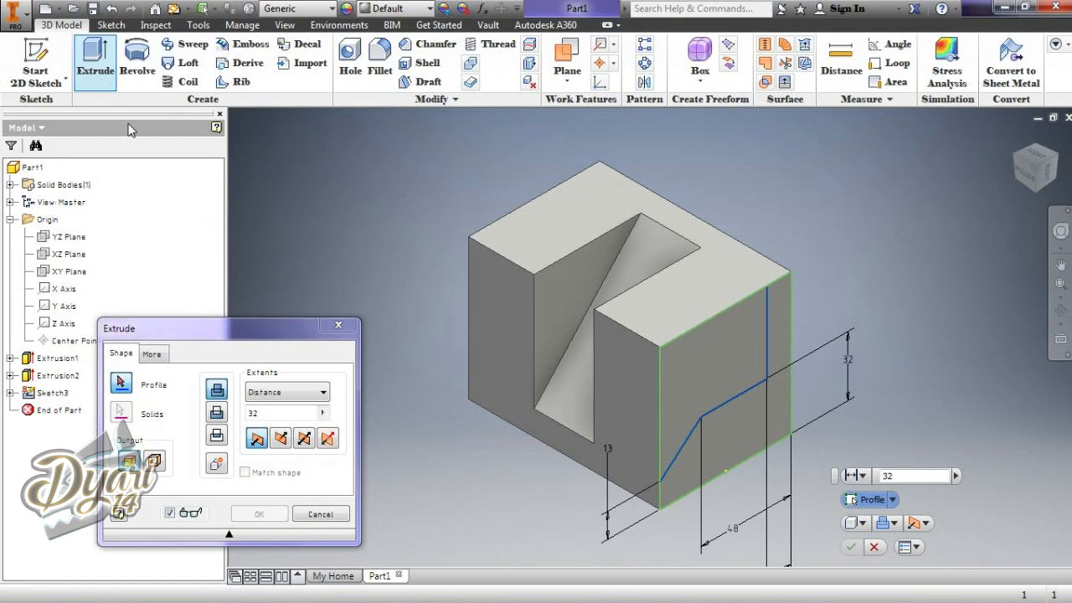
{"action": "left_click", "coordinate": [708, 393]}
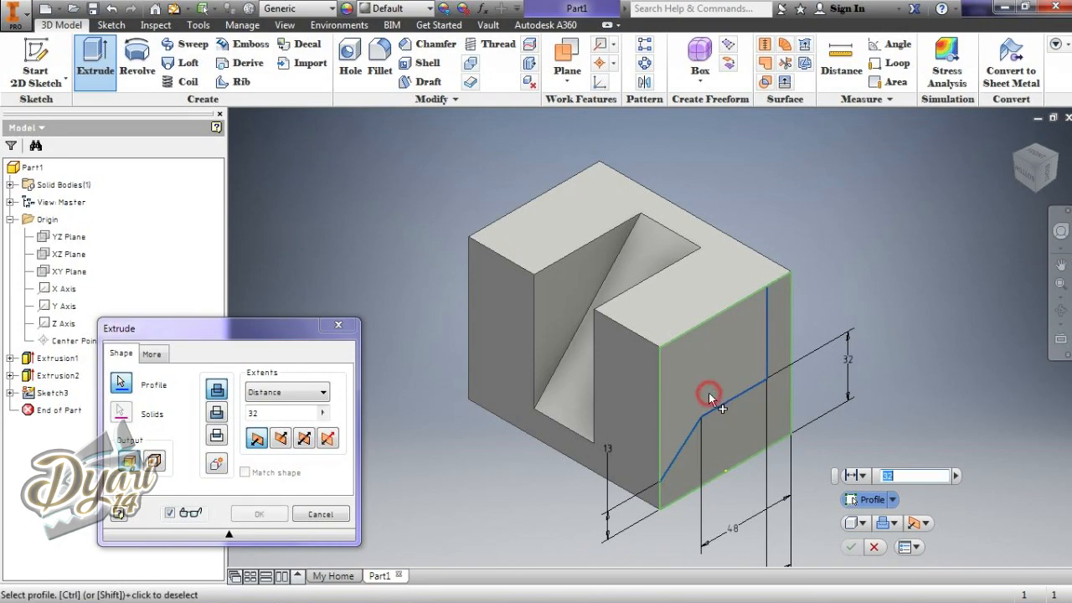
{"action": "left_click", "coordinate": [219, 414]}
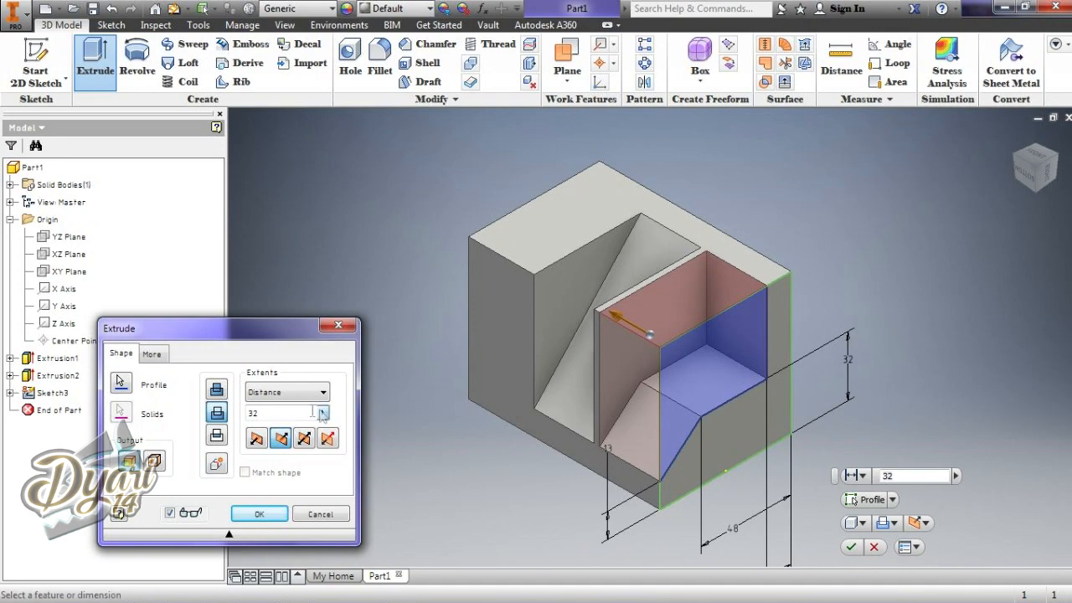
{"action": "double_click", "coordinate": [282, 412]}
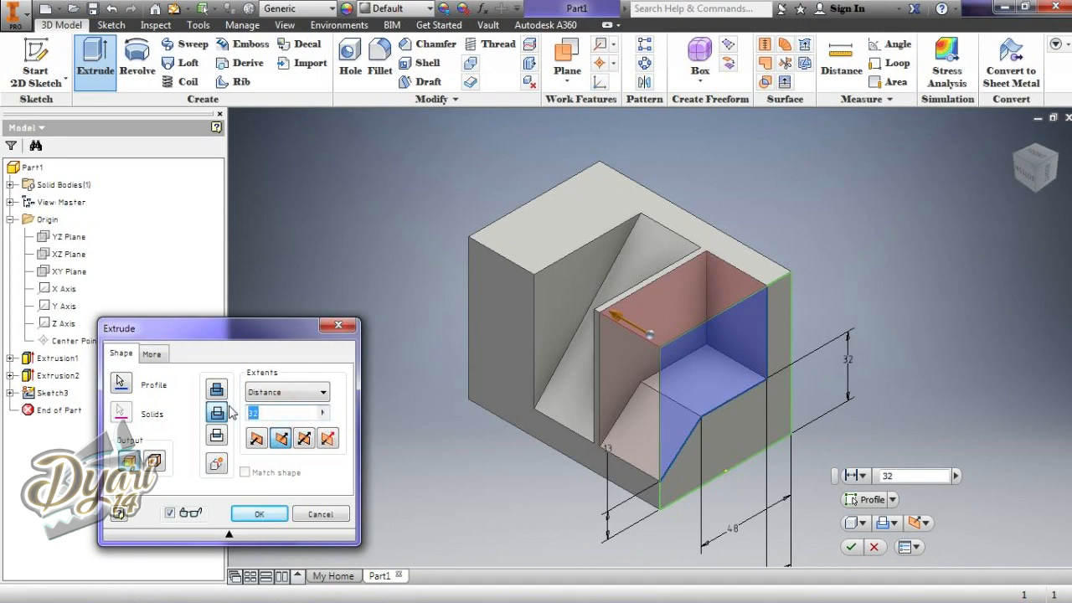
{"action": "type", "text": "22"}
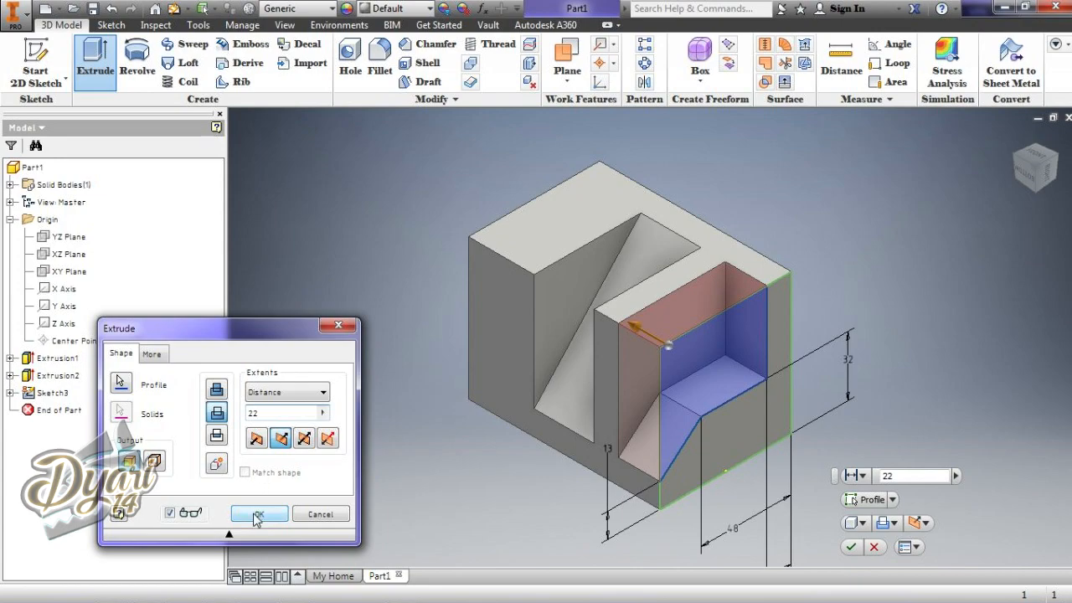
{"action": "left_click", "coordinate": [256, 515]}
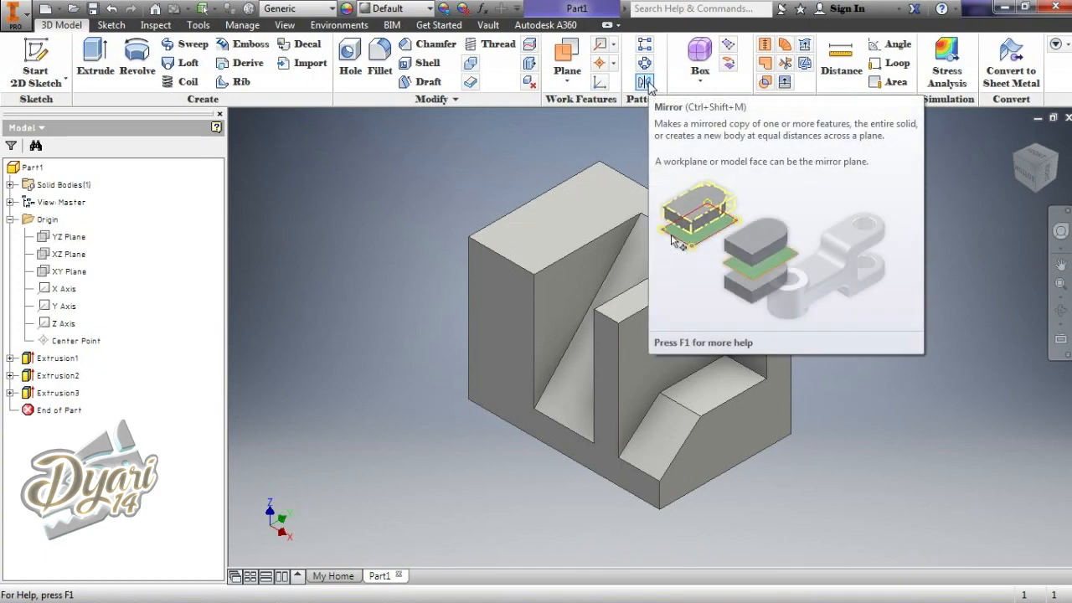
Mirror the stepped side cut about the YZ origin plane onto the block's opposite side
{"action": "left_click", "coordinate": [645, 82]}
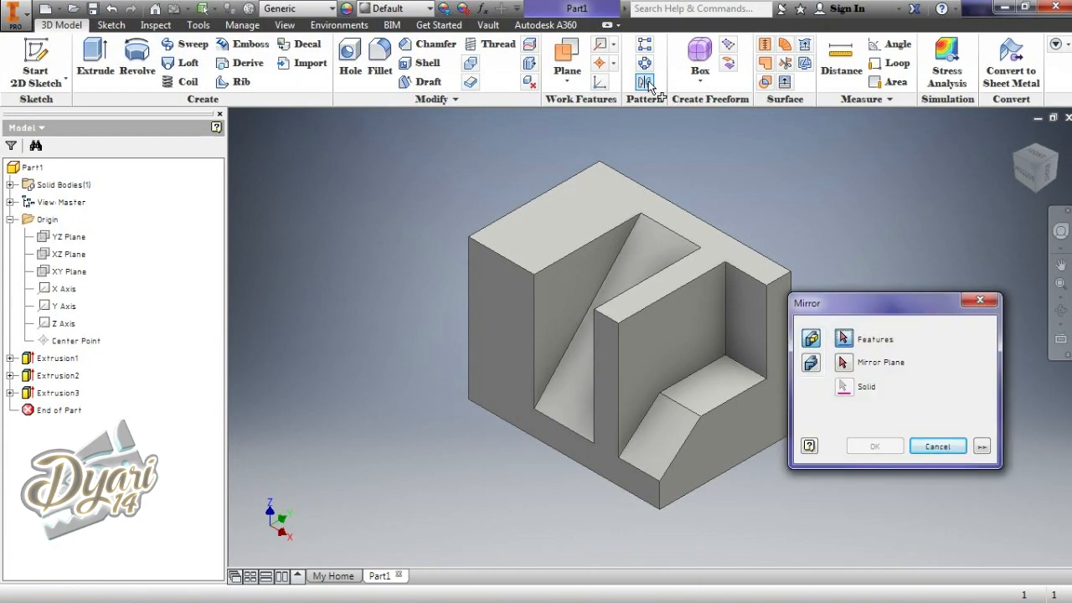
{"action": "left_click", "coordinate": [722, 315]}
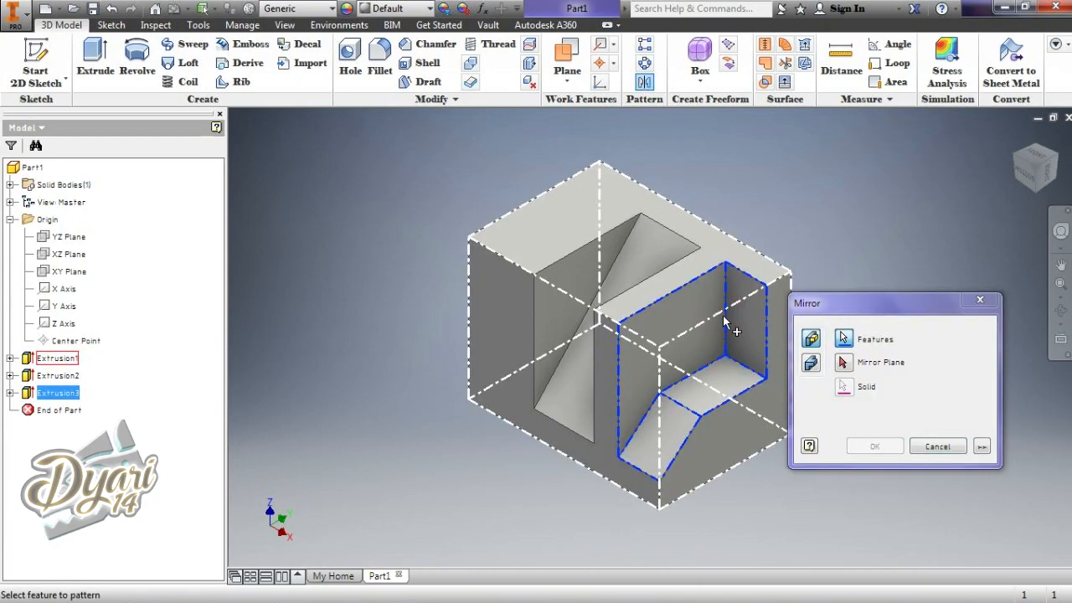
{"action": "left_click", "coordinate": [844, 362]}
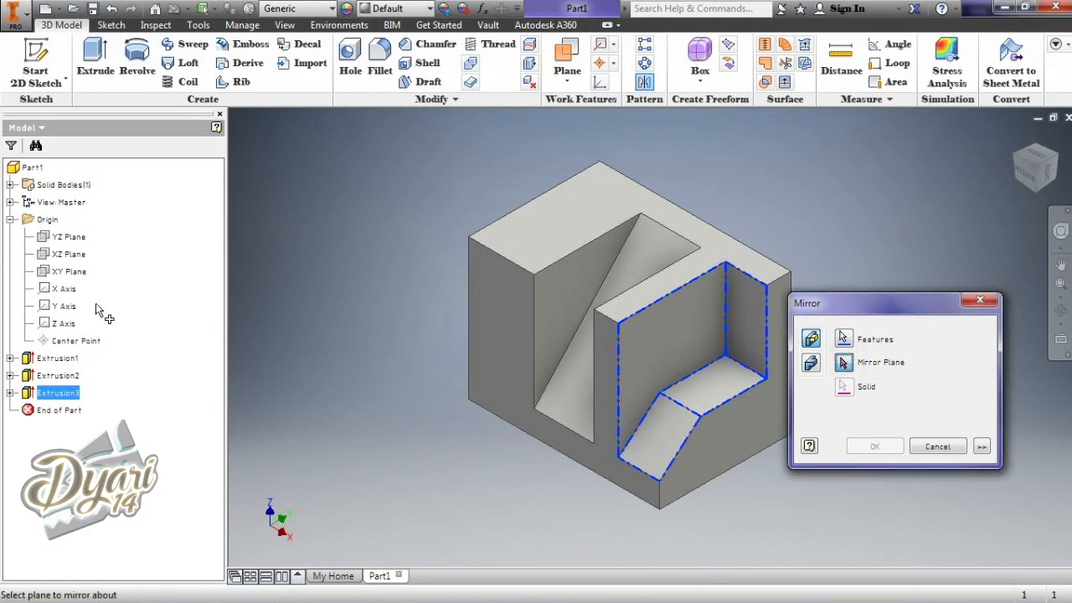
{"action": "left_click", "coordinate": [73, 242]}
{"action": "left_click", "coordinate": [875, 446]}
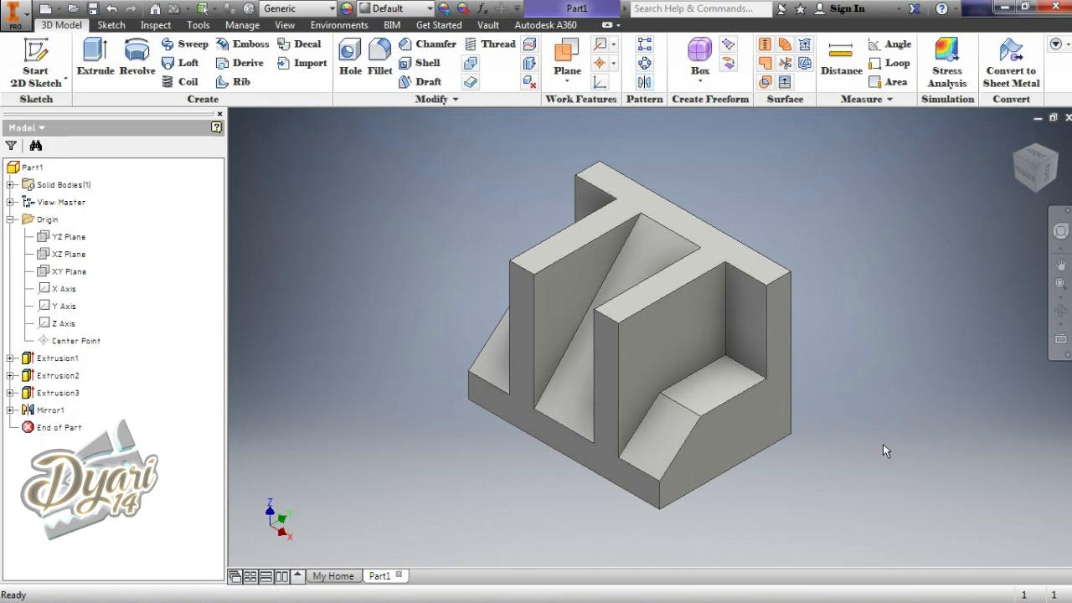
Examine the finished part by orbiting it and viewing its front, sides, top and underside, ending in the home view
{"action": "left_click", "coordinate": [1061, 310]}
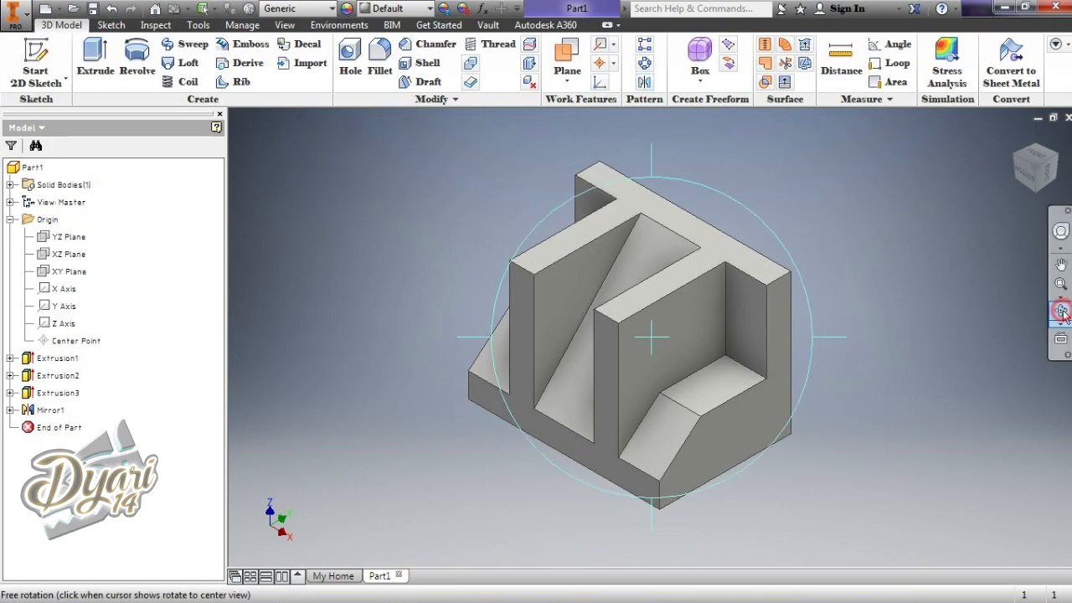
{"action": "left_click_drag", "start_coordinate": [576, 345], "coordinate": [570, 309]}
{"action": "right_click", "coordinate": [576, 315]}
{"action": "left_click", "coordinate": [638, 312]}
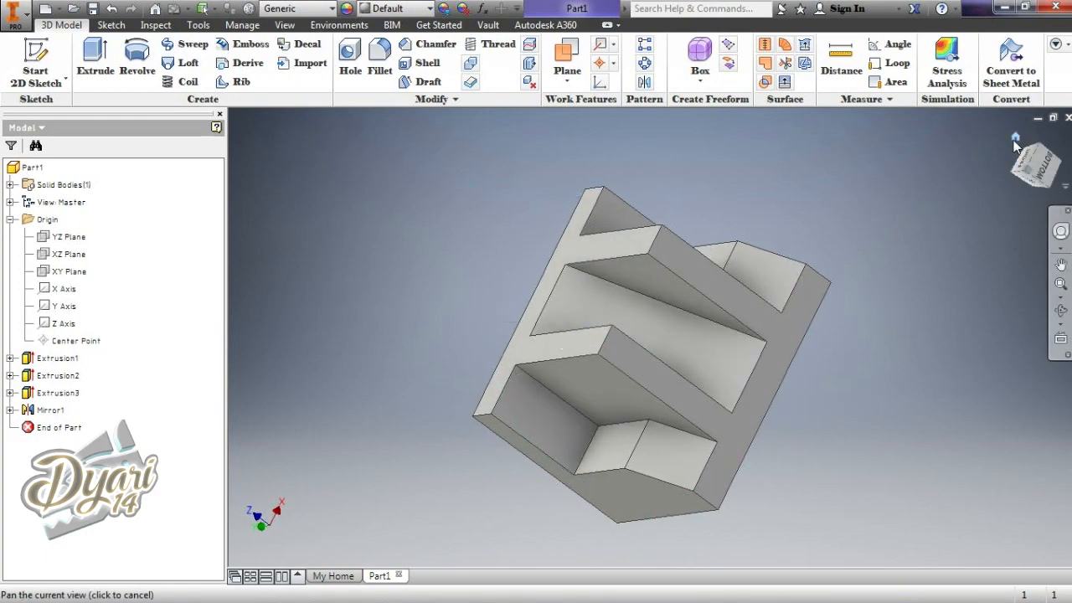
{"action": "left_click", "coordinate": [1014, 141]}
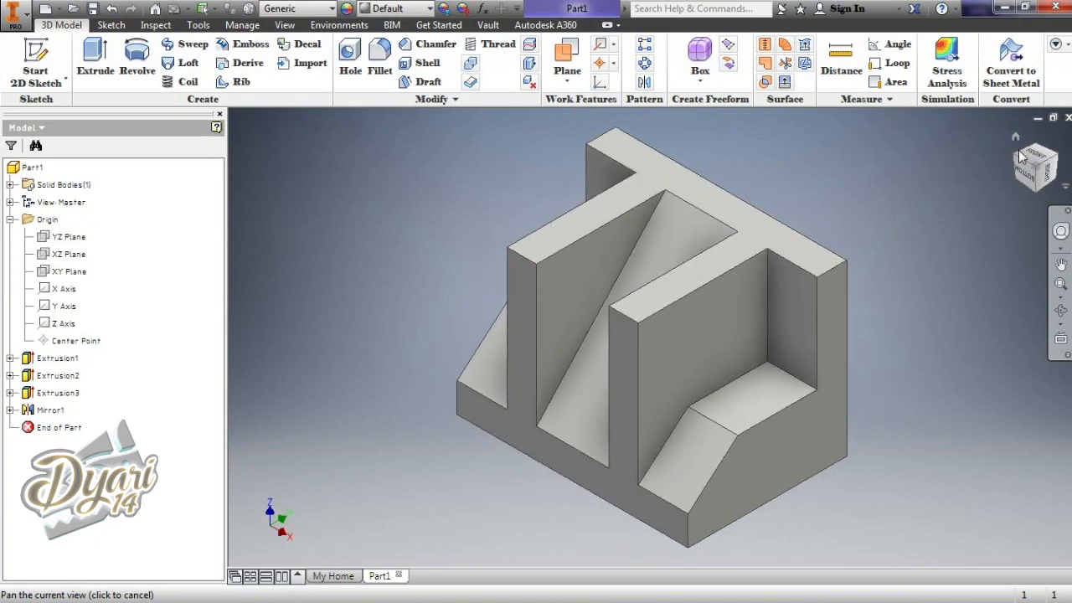
{"action": "left_click", "coordinate": [1028, 174]}
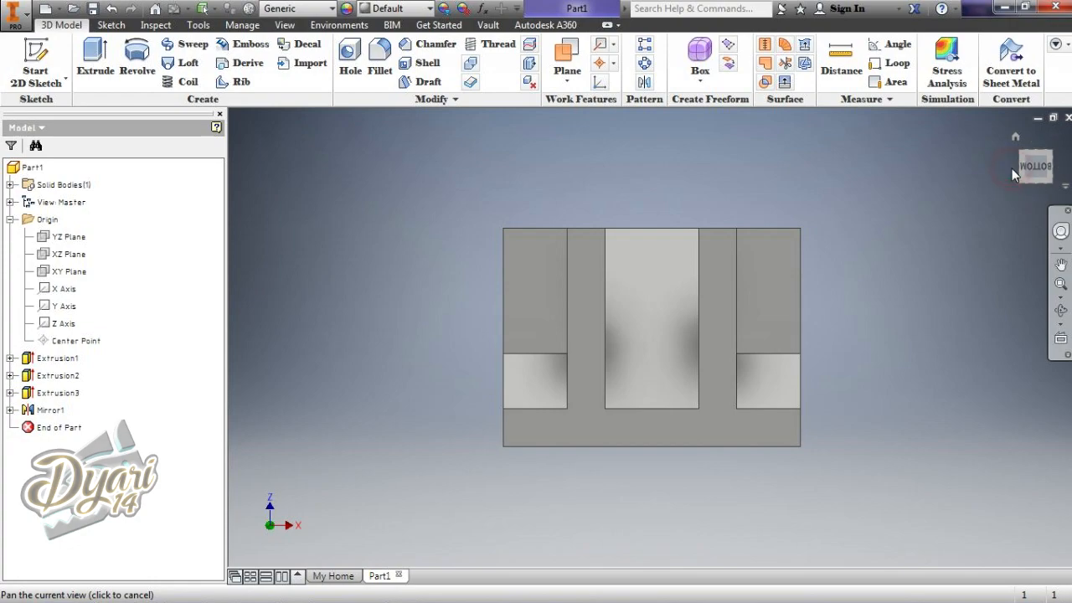
{"action": "left_click", "coordinate": [1011, 167]}
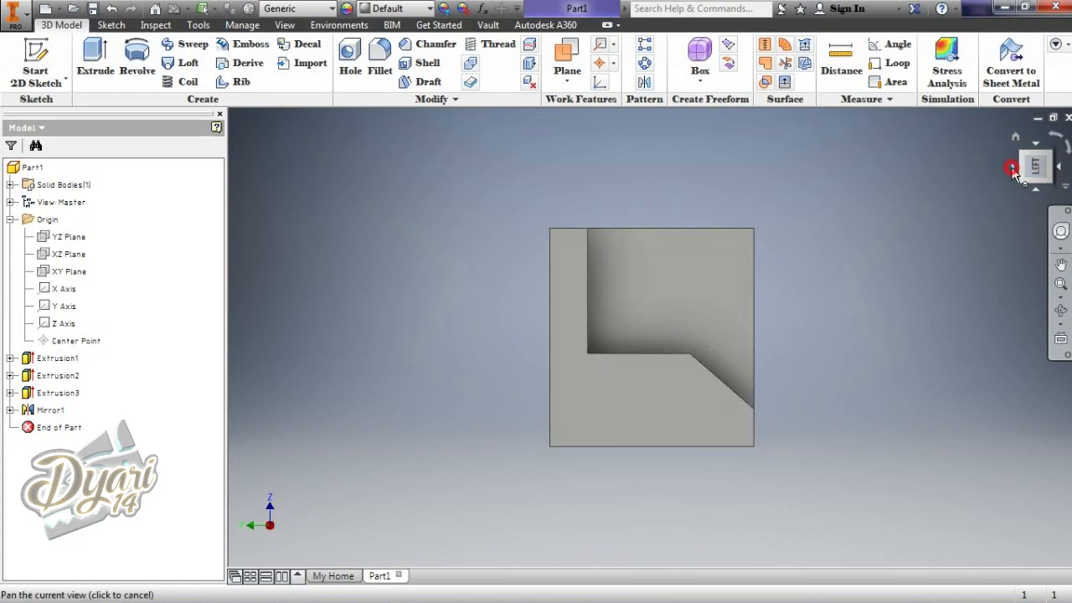
{"action": "left_click", "coordinate": [1013, 169]}
{"action": "left_click", "coordinate": [1012, 167]}
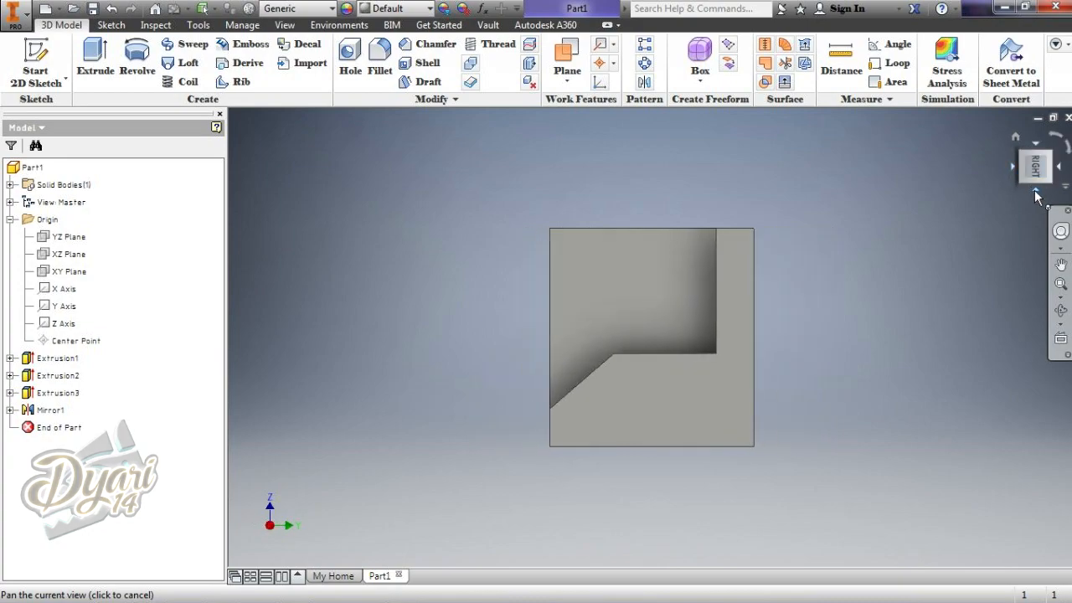
{"action": "left_click", "coordinate": [1035, 195]}
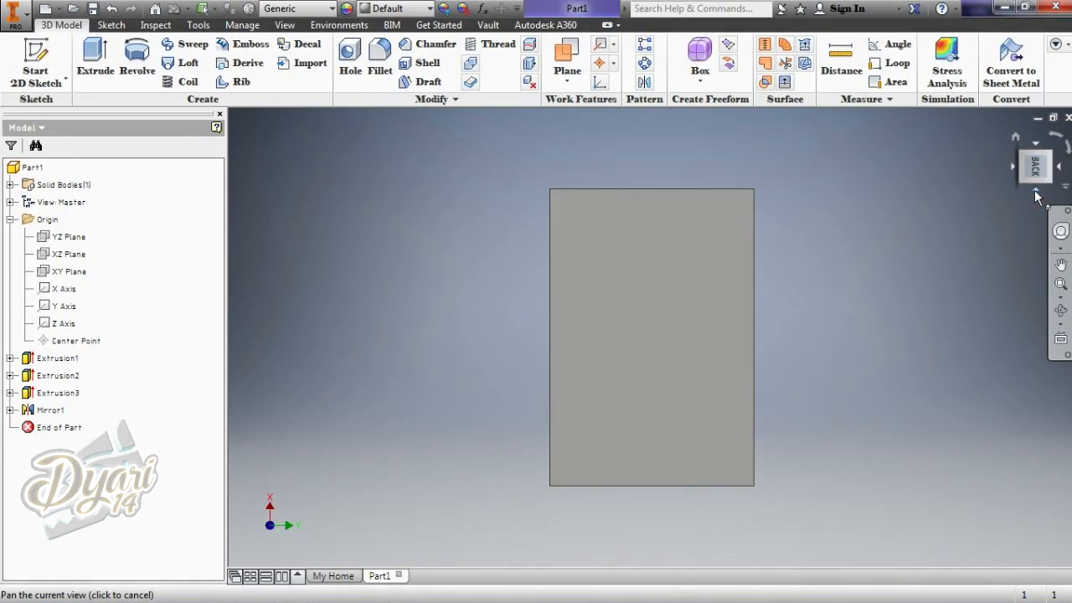
{"action": "left_click", "coordinate": [1035, 194]}
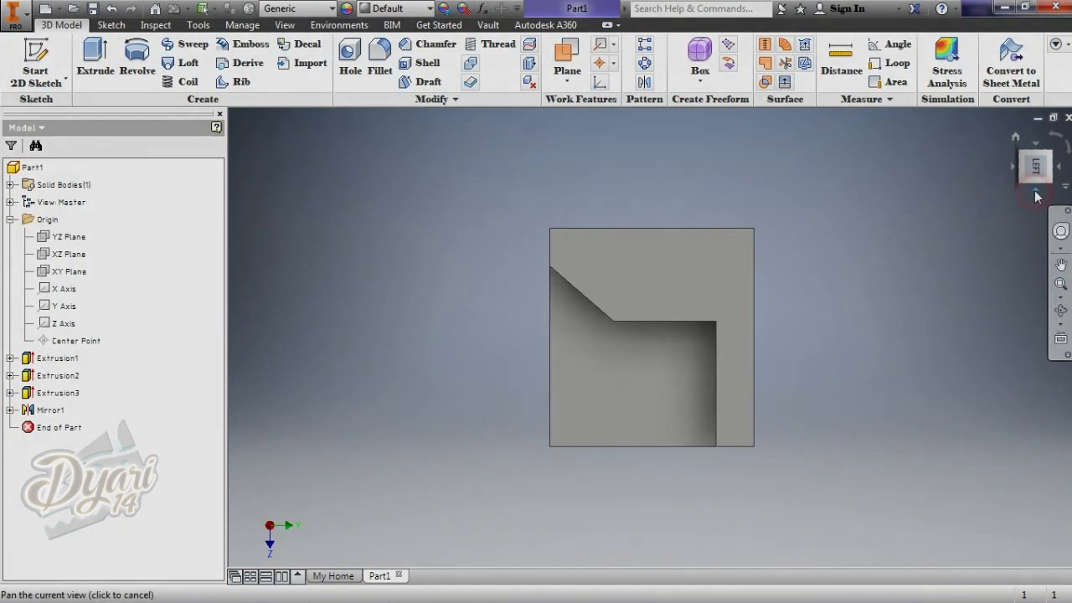
{"action": "left_click", "coordinate": [1035, 194]}
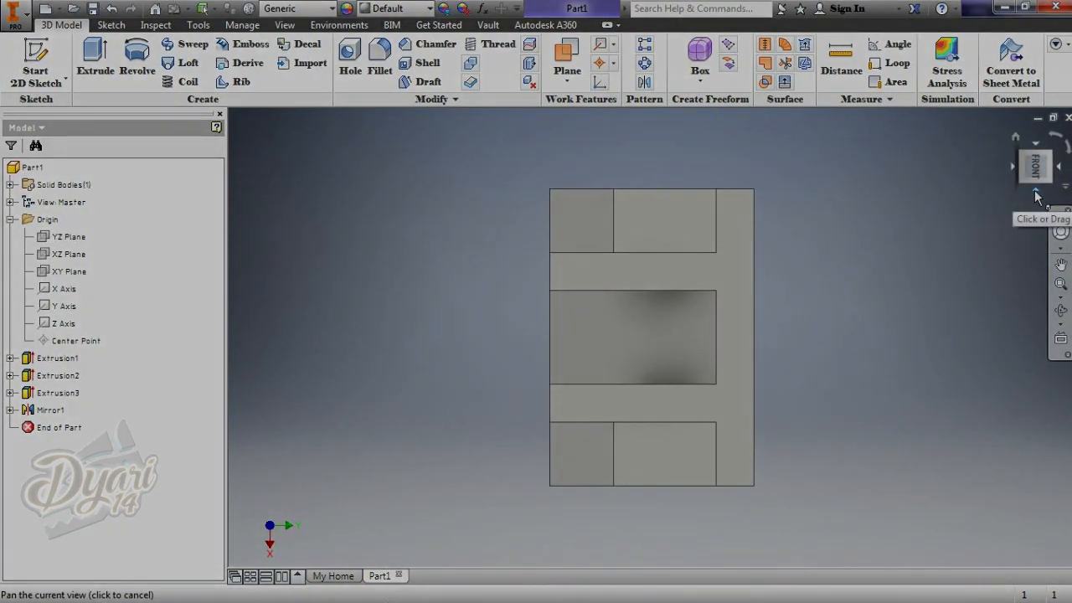
{"action": "left_click", "coordinate": [1015, 139]}
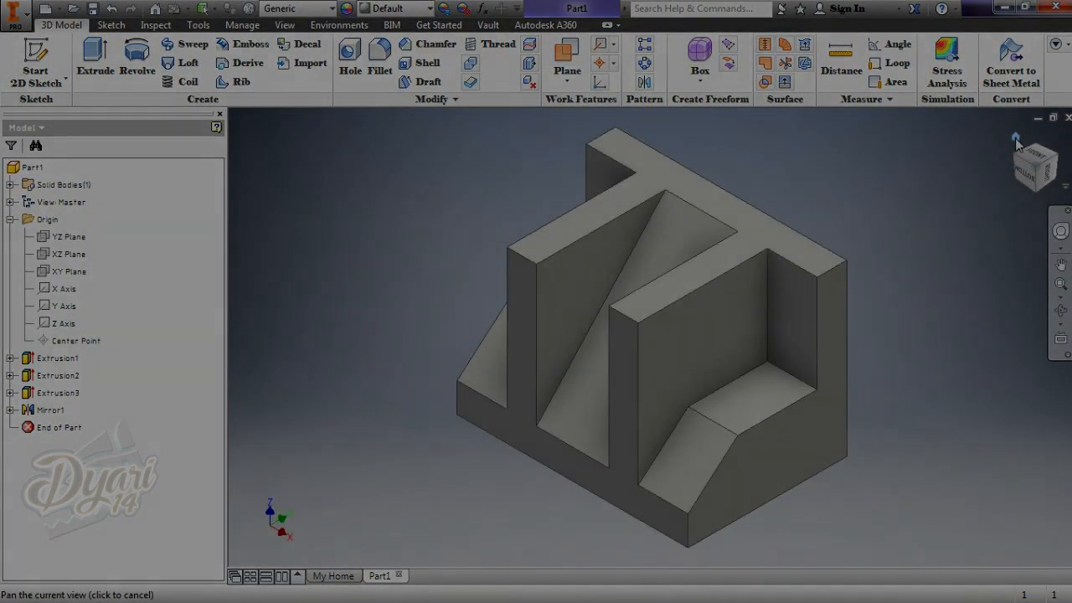